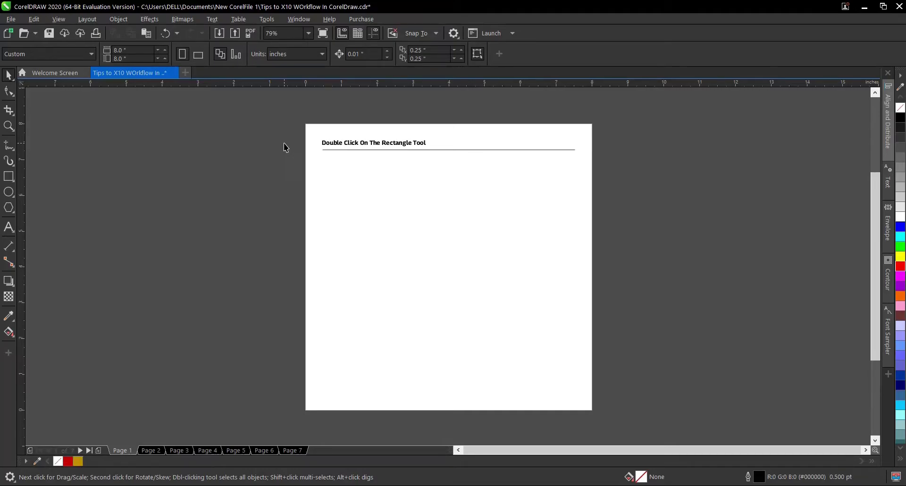
# Draw a rectangle by hand over the whole of Page 1 and delete it.
pyautogui.click(8, 176)
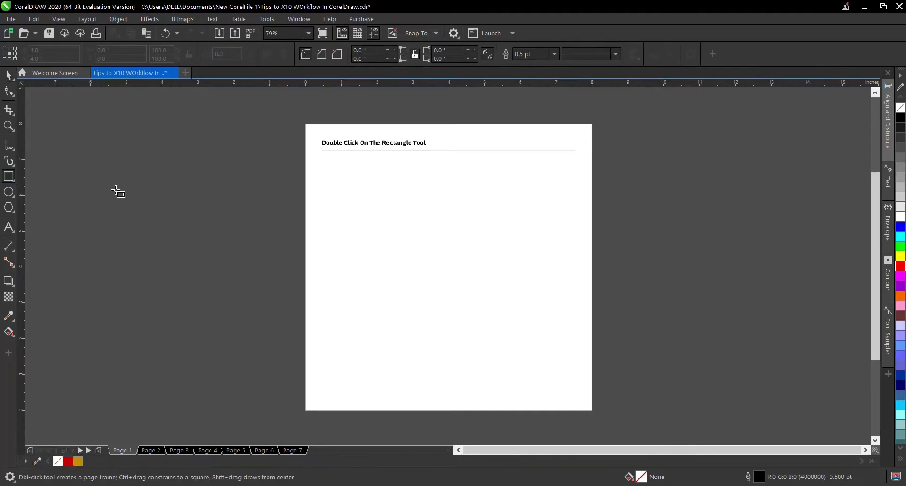
pyautogui.moveTo(306, 125); pyautogui.dragTo(592, 402)
pyautogui.press('Delete')
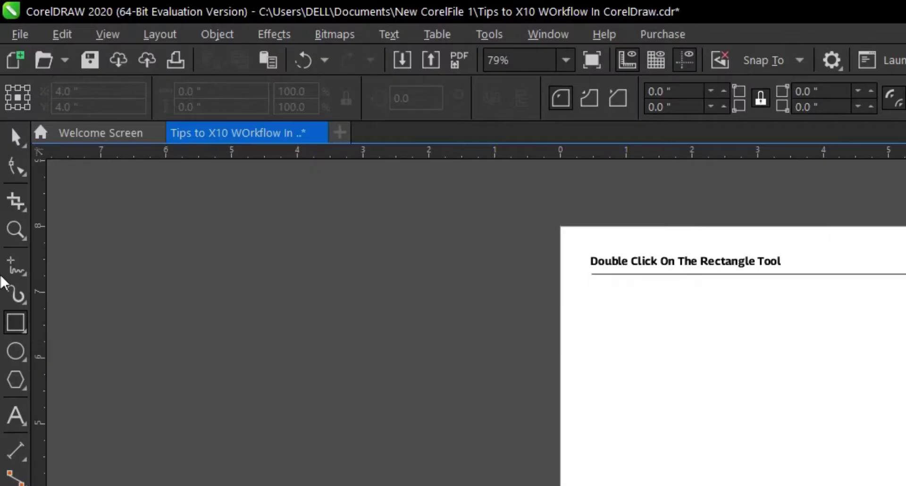
# Create an automatic page-sized rectangle on Page 1, shift it 4 inches to the left and delete it.
pyautogui.doubleClick(21, 329)
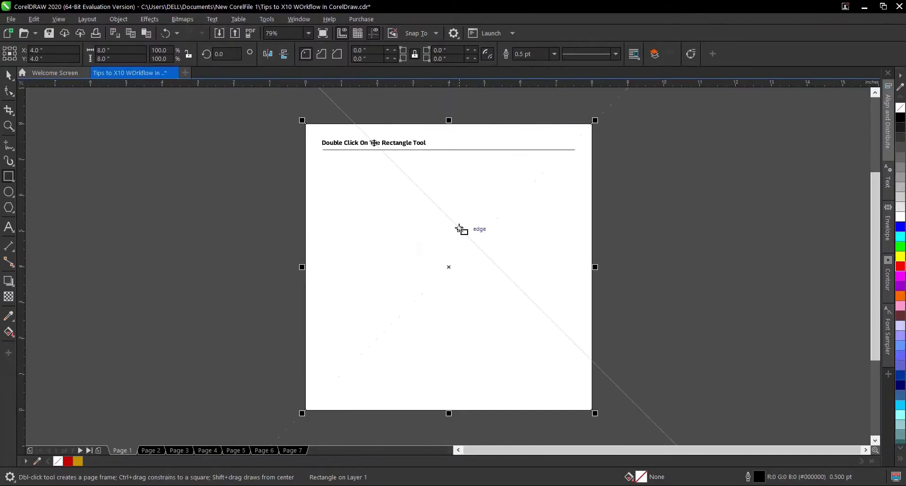
pyautogui.click(9, 74)
pyautogui.moveTo(591, 267); pyautogui.dragTo(449, 266)
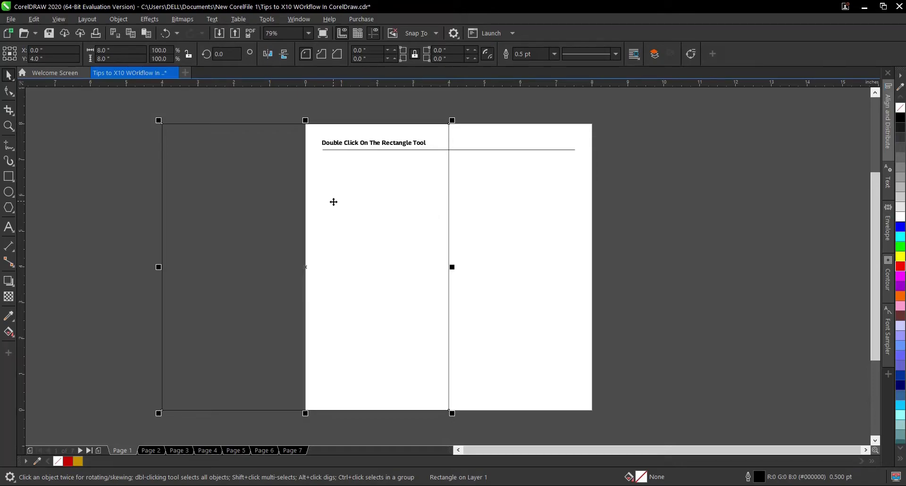
pyautogui.press('Delete')
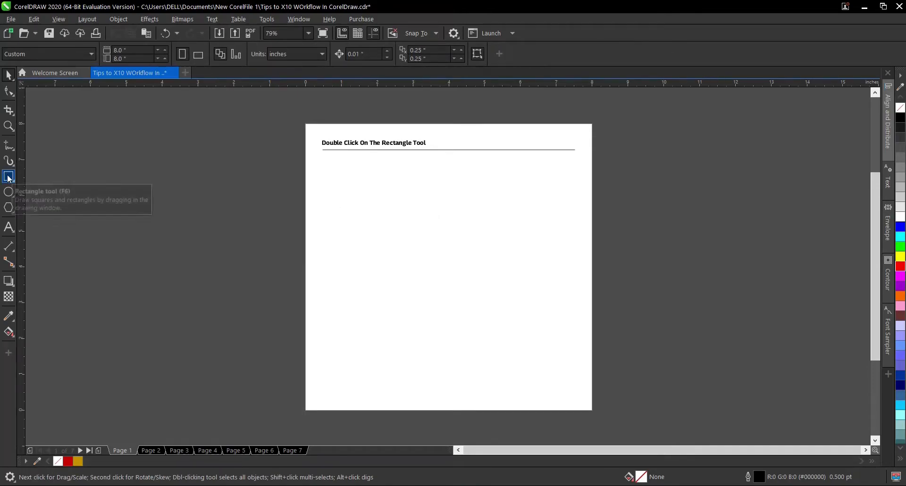
# Add an automatic 8 by 8 inch page-frame rectangle to Page 1 and switch to Page 2.
pyautogui.doubleClick(9, 178)
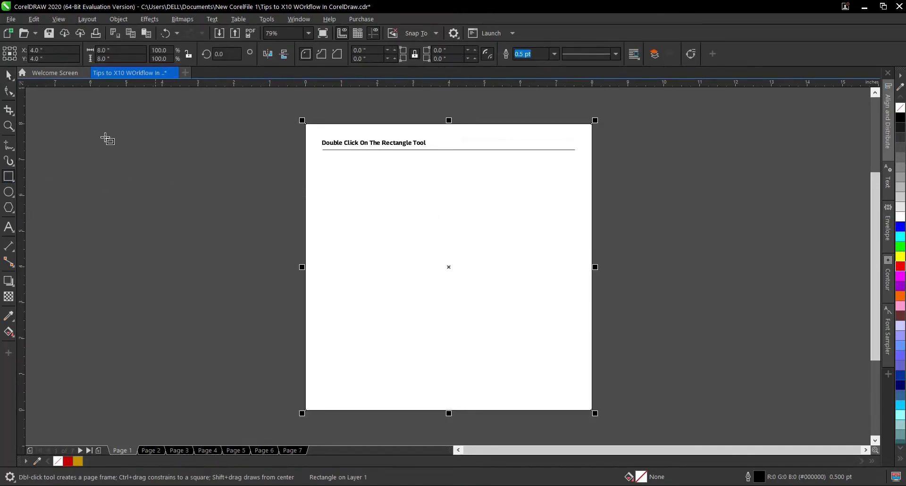
pyautogui.click(8, 74)
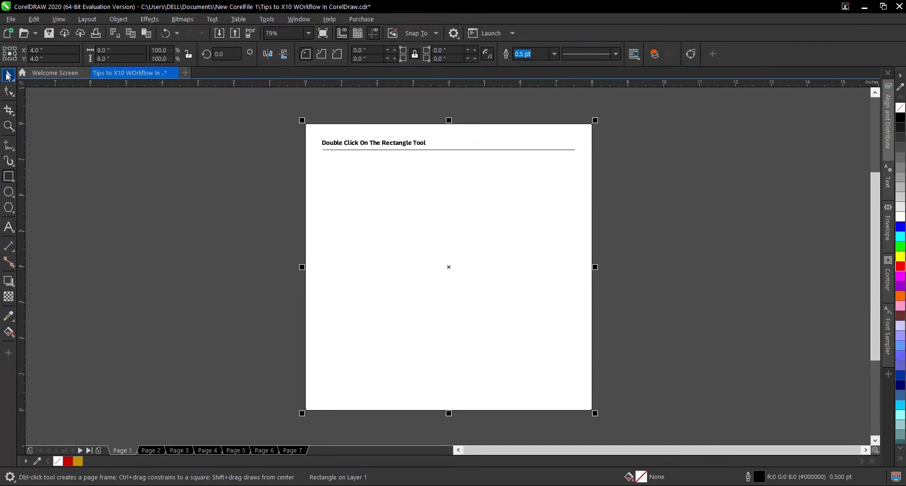
pyautogui.click(234, 170)
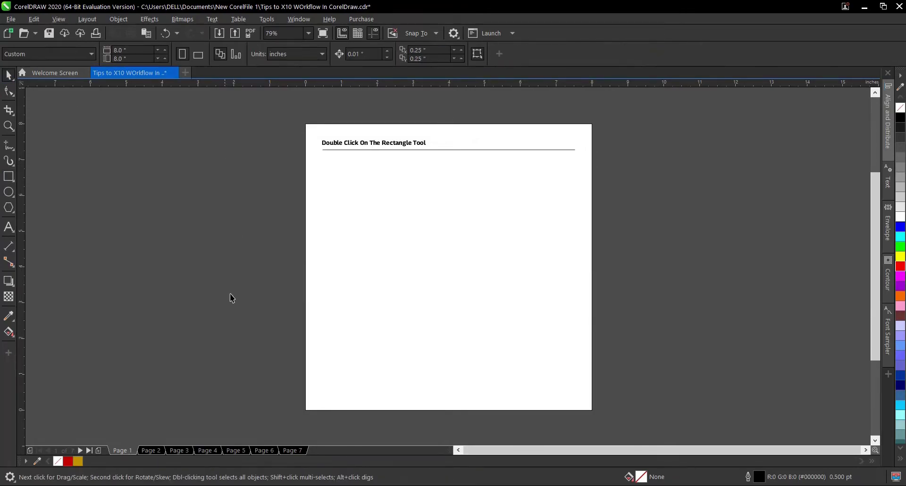
pyautogui.click(151, 450)
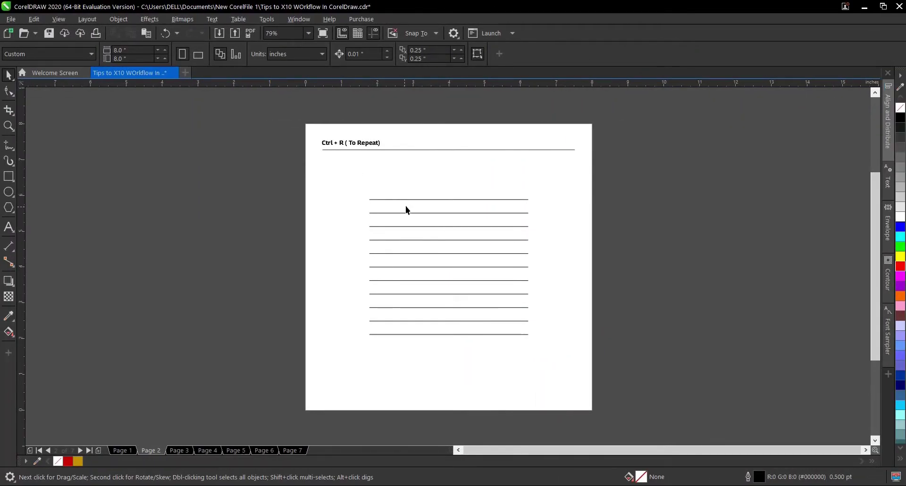
# Stretch the uppermost of the evenly spaced lines to the right until it is about 5.36 inches long.
pyautogui.click(415, 200)
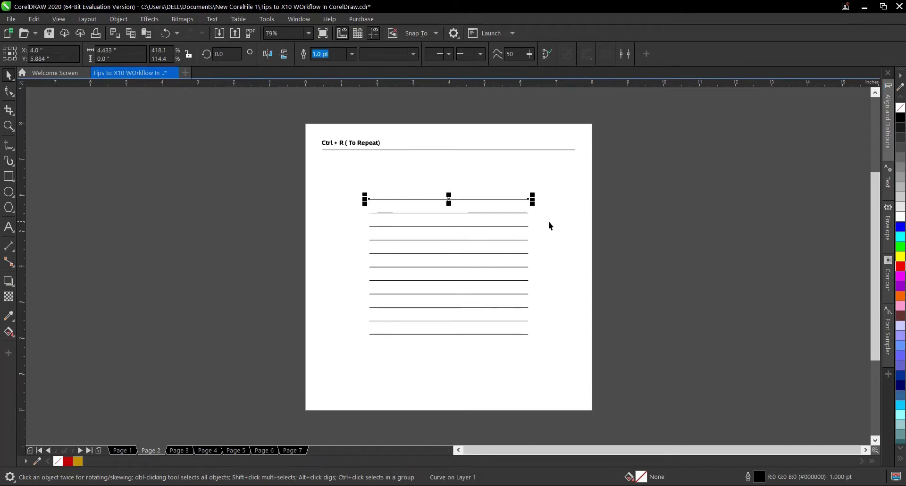
pyautogui.scroll(2, 550, 206)
pyautogui.scroll(-2, 478, 191)
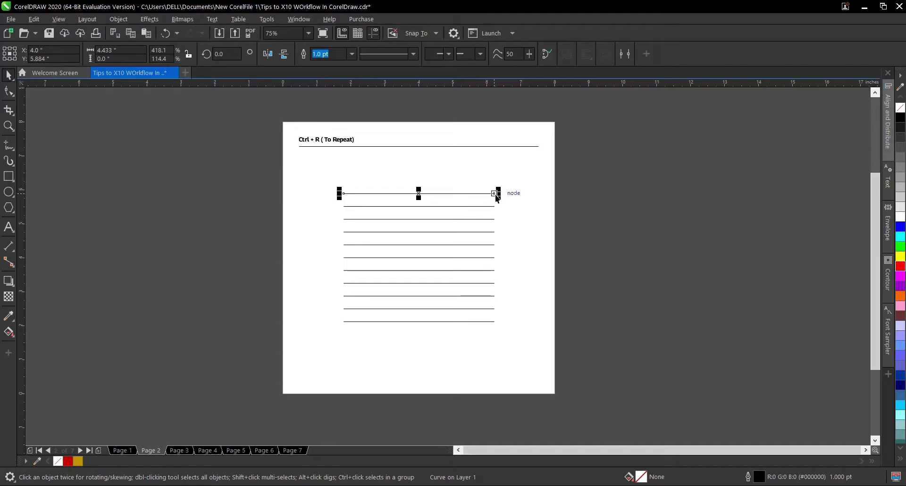
pyautogui.scroll(2, 500, 194)
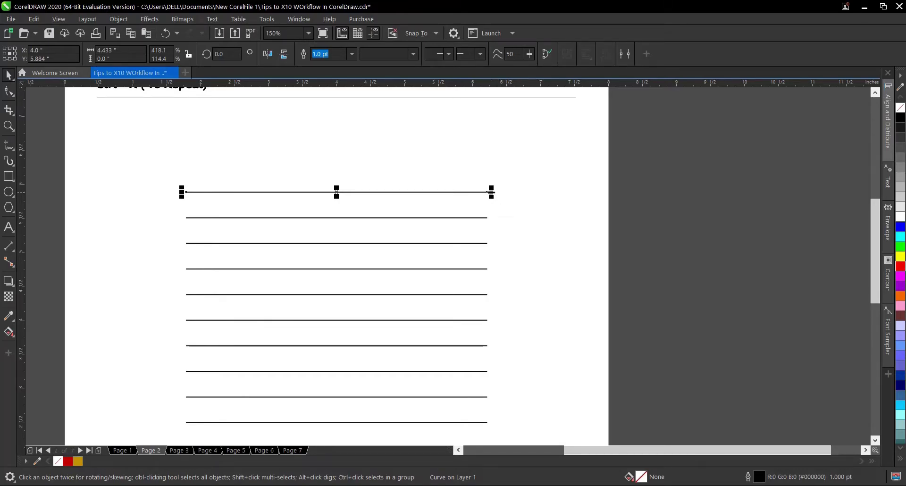
pyautogui.moveTo(491, 192); pyautogui.dragTo(552, 199)
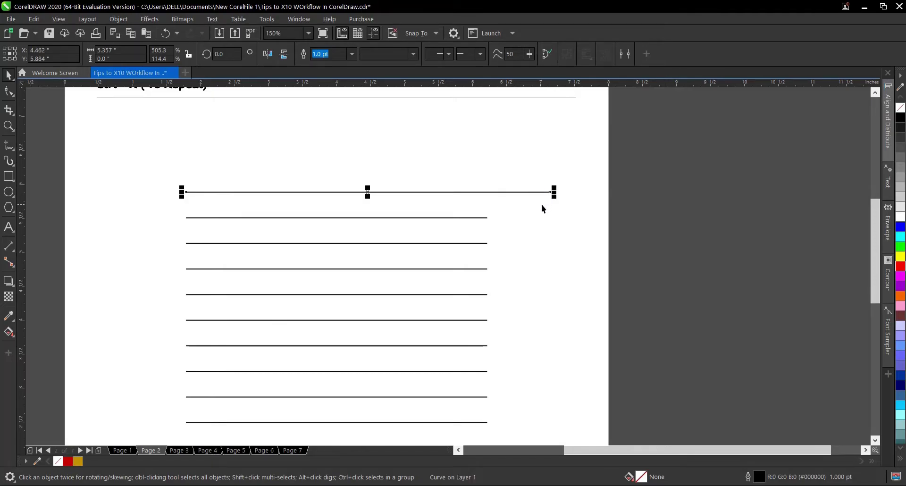
# Stretch the second line to the same length of about 5.36 inches by hand, and undo both line stretches.
pyautogui.click(470, 218)
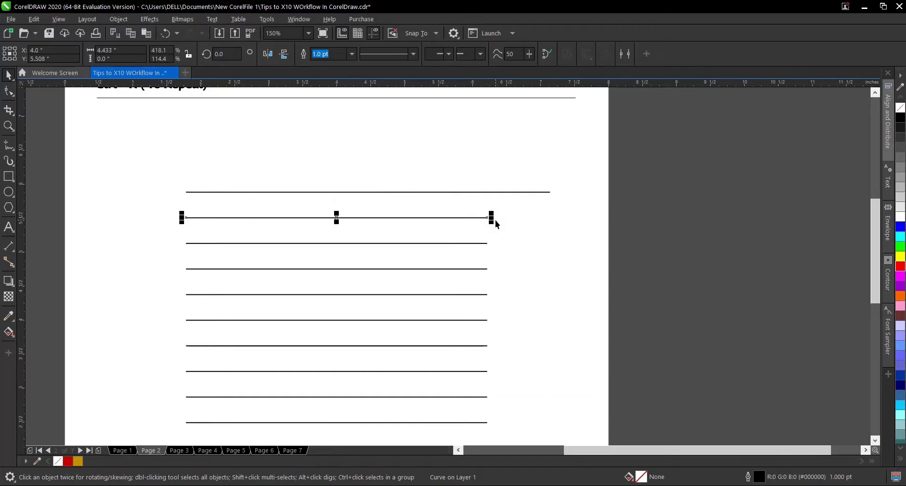
pyautogui.moveTo(491, 218); pyautogui.dragTo(553, 218)
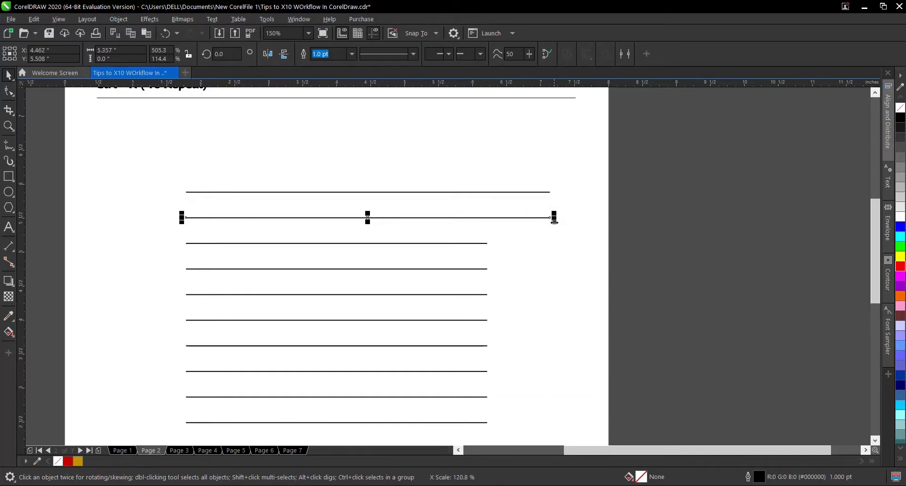
pyautogui.press('F3')
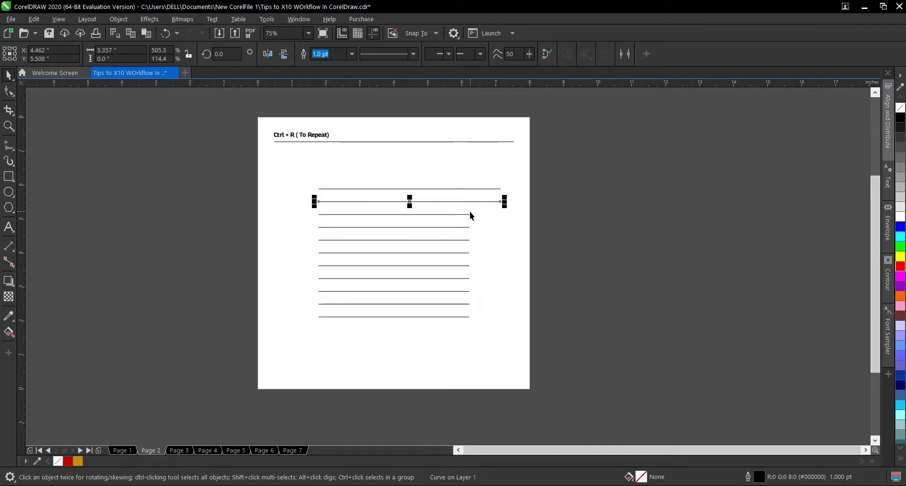
pyautogui.hotkey('ctrl', 'z')
pyautogui.hotkey('ctrl', 'z')
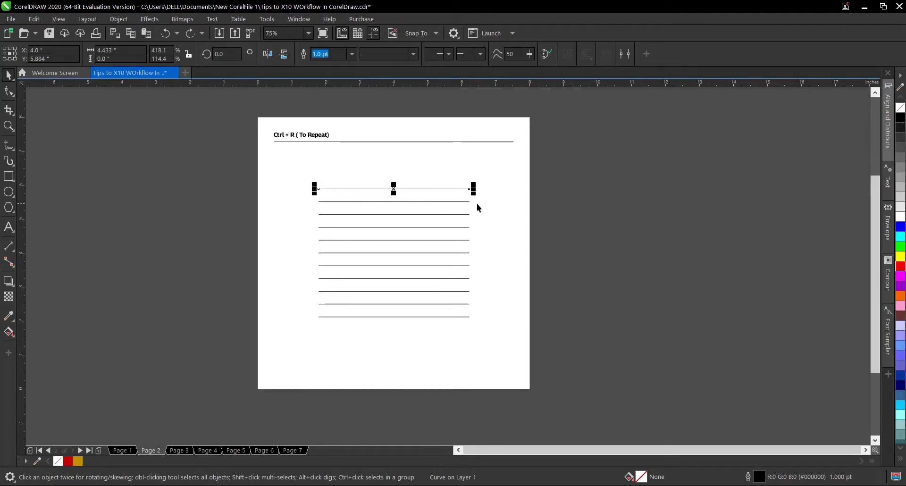
# Stretch the uppermost line to the right to about 5.35 inches and repeat that operation on the second and third lines.
pyautogui.scroll(2, 480, 197)
pyautogui.moveTo(478, 183); pyautogui.dragTo(525, 190)
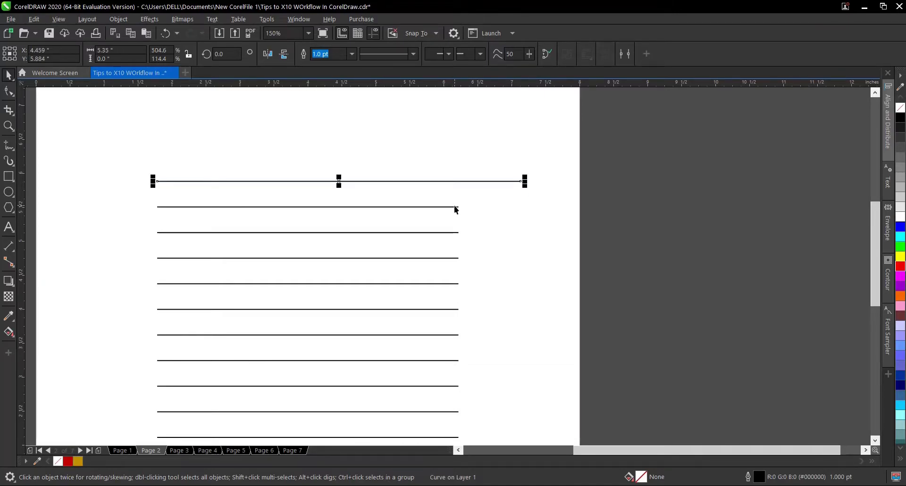
pyautogui.scroll(-2, 454, 207)
pyautogui.click(454, 206)
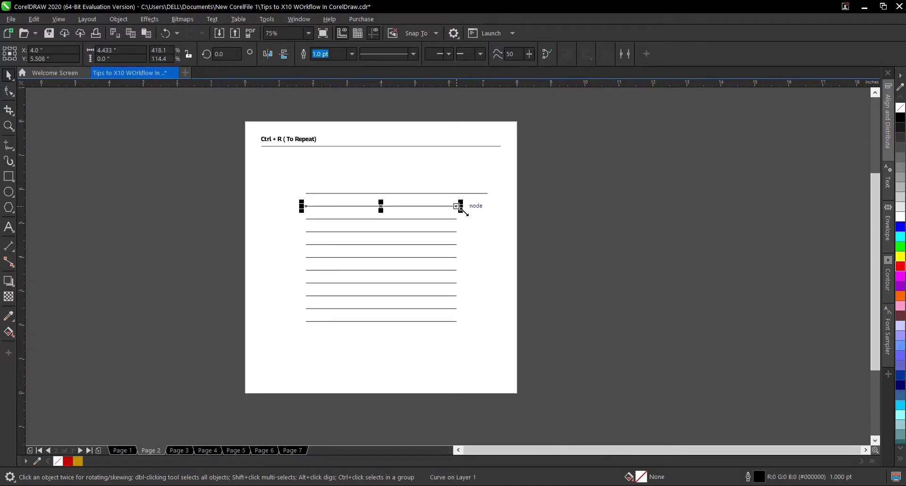
pyautogui.hotkey('ctrl', 'r')
pyautogui.click(454, 219)
pyautogui.hotkey('ctrl', 'r')
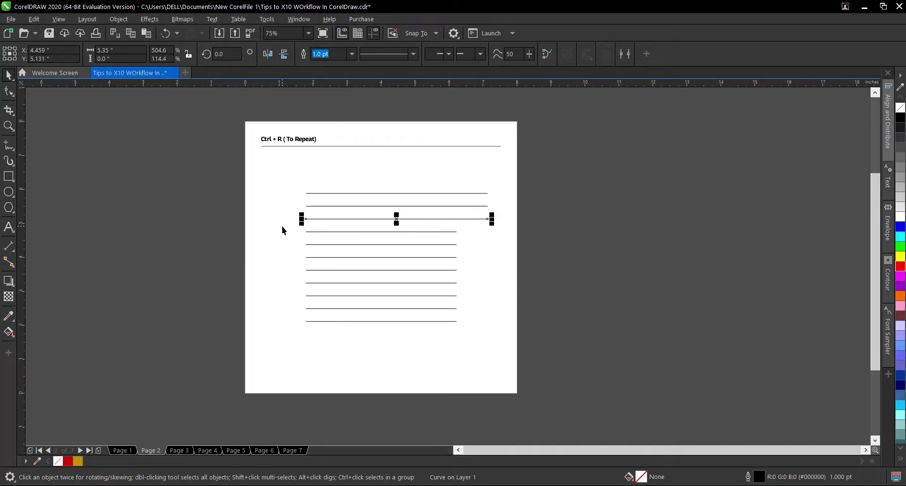
# Repeat the stretch on all the remaining shorter lines at once and deselect them.
pyautogui.moveTo(286, 222); pyautogui.dragTo(325, 267)
pyautogui.moveTo(470, 326); pyautogui.dragTo(472, 327)
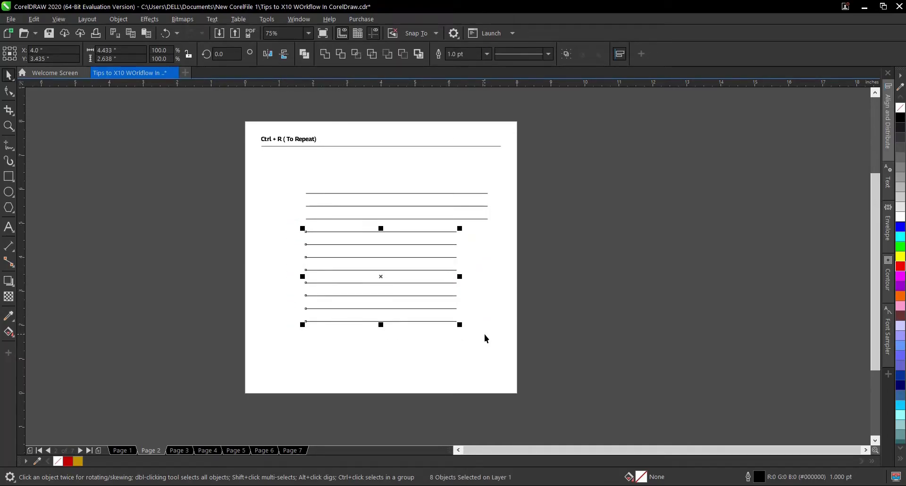
pyautogui.hotkey('ctrl', 'r')
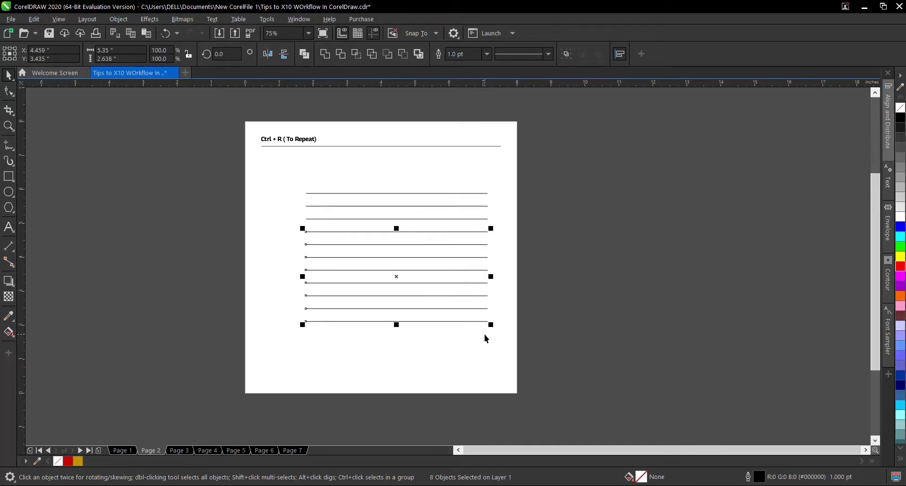
pyautogui.click(499, 236)
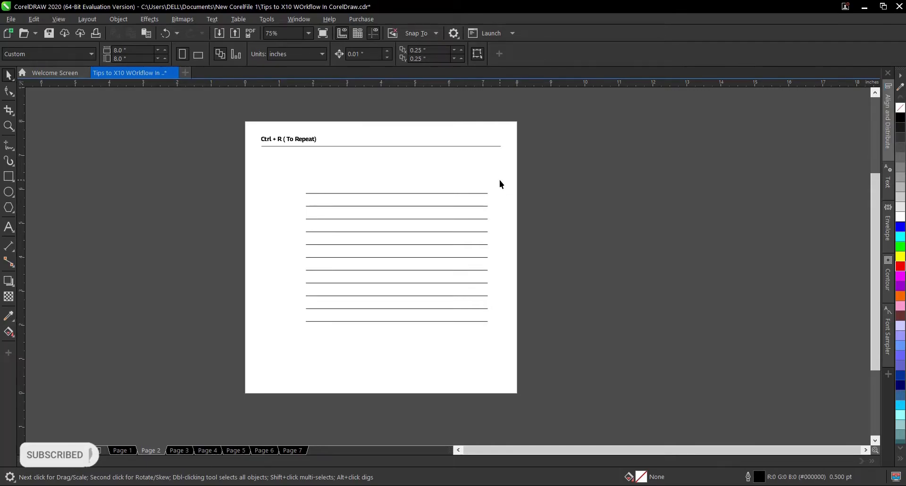
# On Page 3, activate the Rectangle tool and toggle back and forth between it and the Pick tool.
pyautogui.click(189, 449)
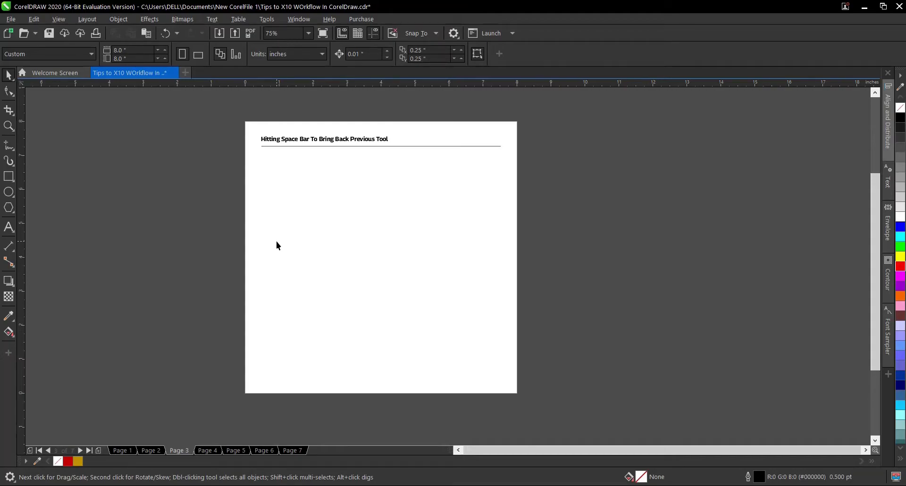
pyautogui.click(8, 176)
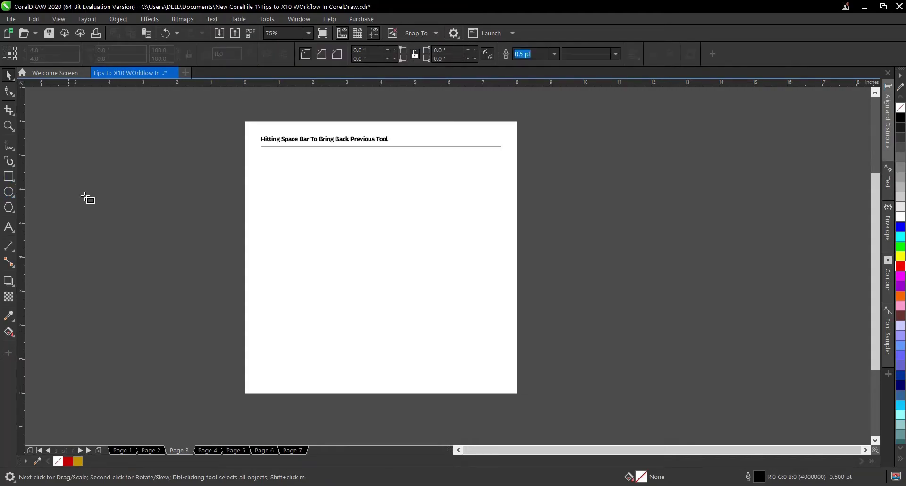
pyautogui.press('space')
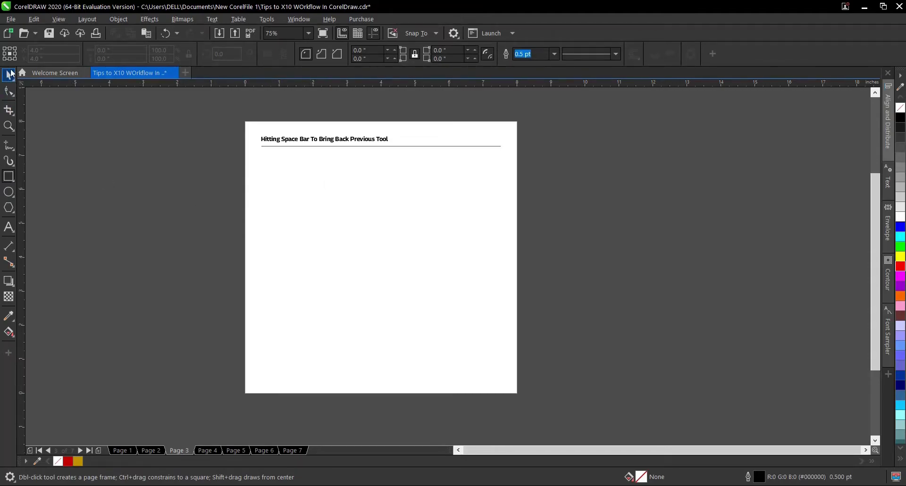
pyautogui.press('space')
pyautogui.scroll(-1, 403, 239)
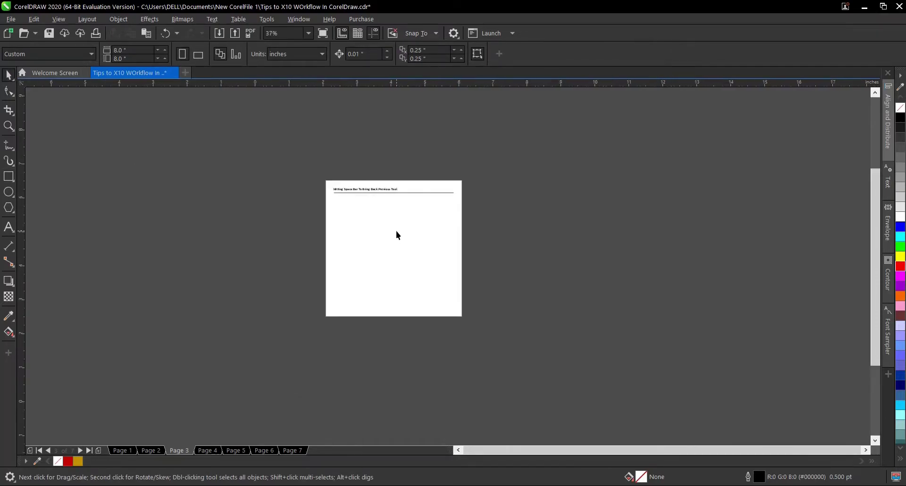
pyautogui.scroll(1, 395, 231)
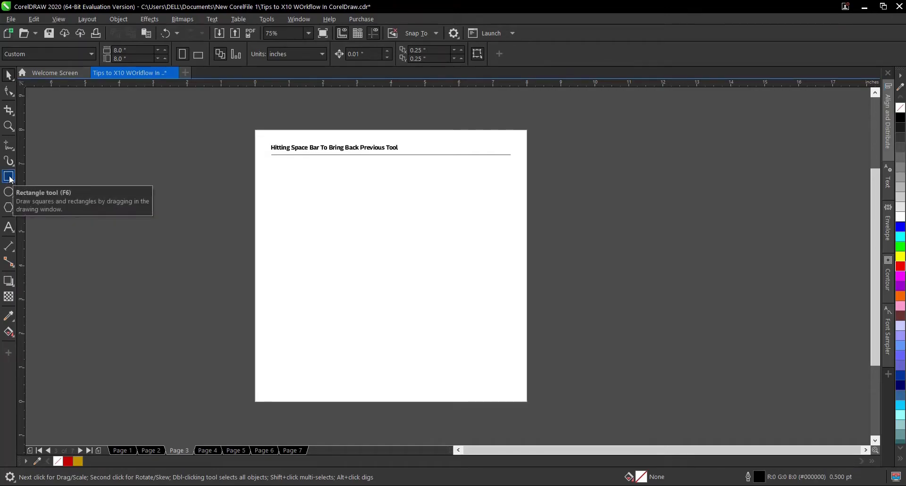
pyautogui.press('F6')
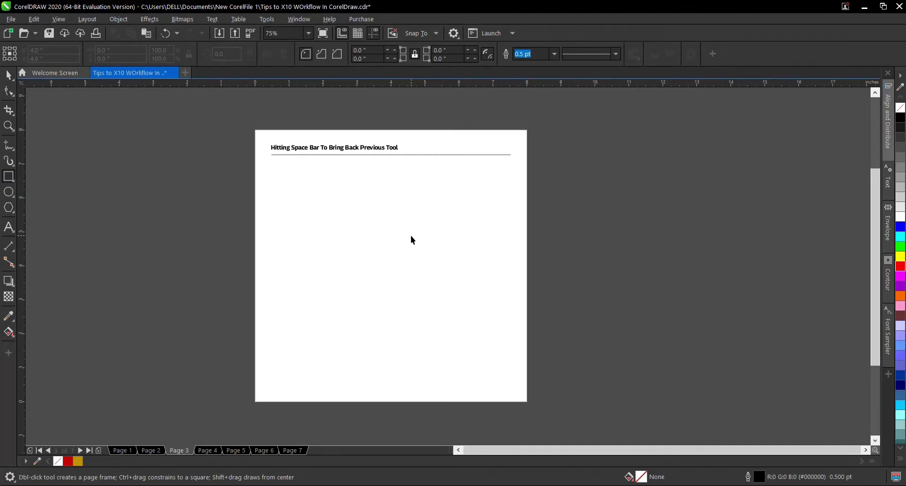
pyautogui.press('space')
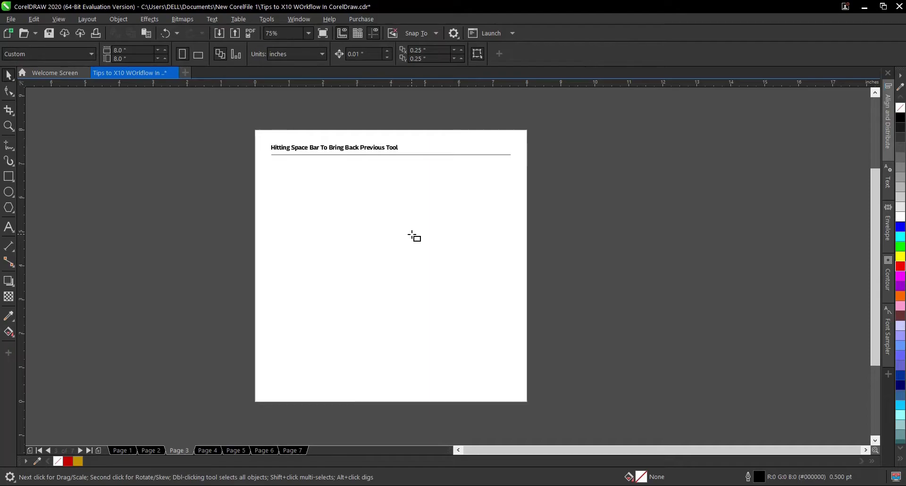
pyautogui.press('space')
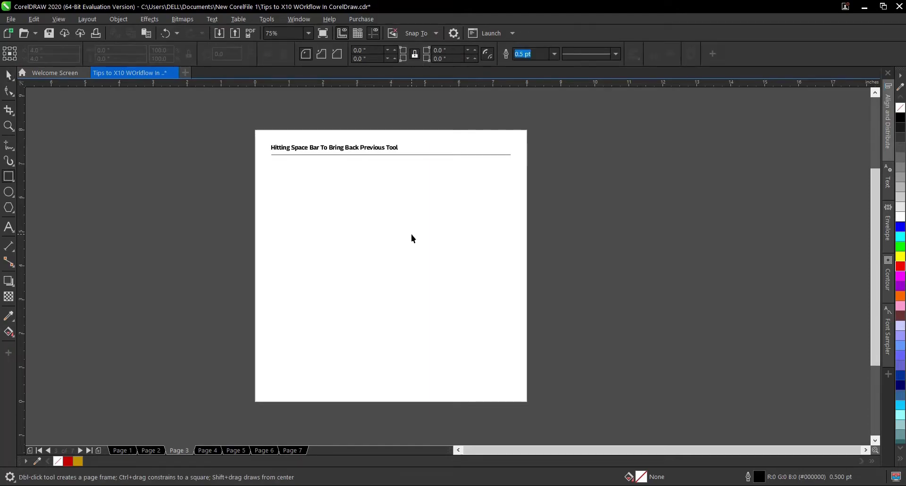
# Activate the Shape tool and toggle between it and the Pick tool, finishing on the Pick tool.
pyautogui.click(9, 91)
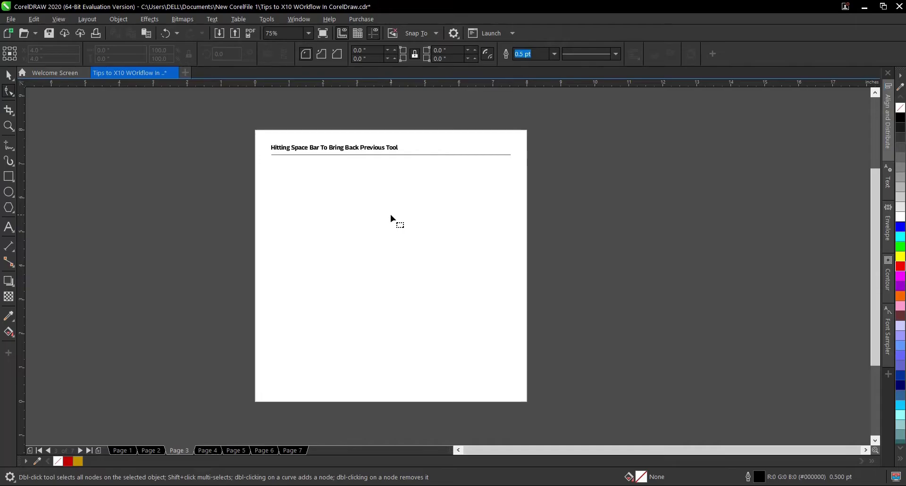
pyautogui.press('space')
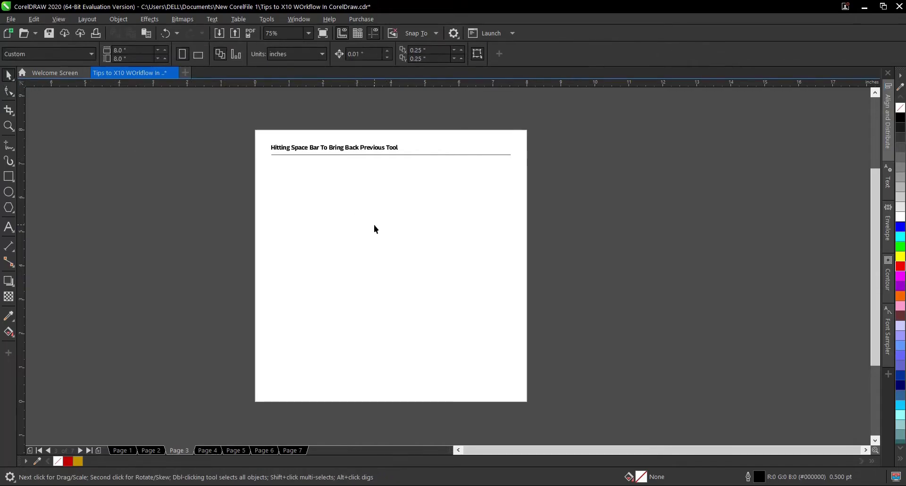
pyautogui.press('space')
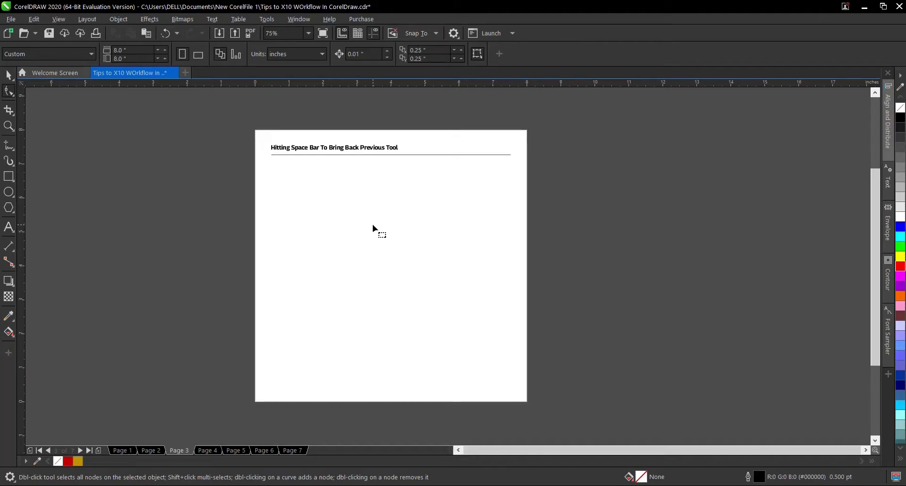
pyautogui.press('space')
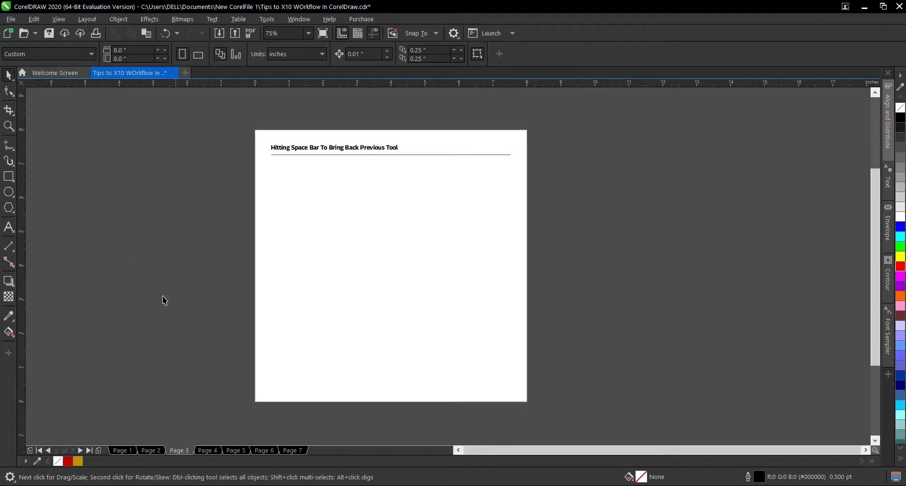
# Open Page 4 and select the gradient circle and the empty square in turn.
pyautogui.click(207, 450)
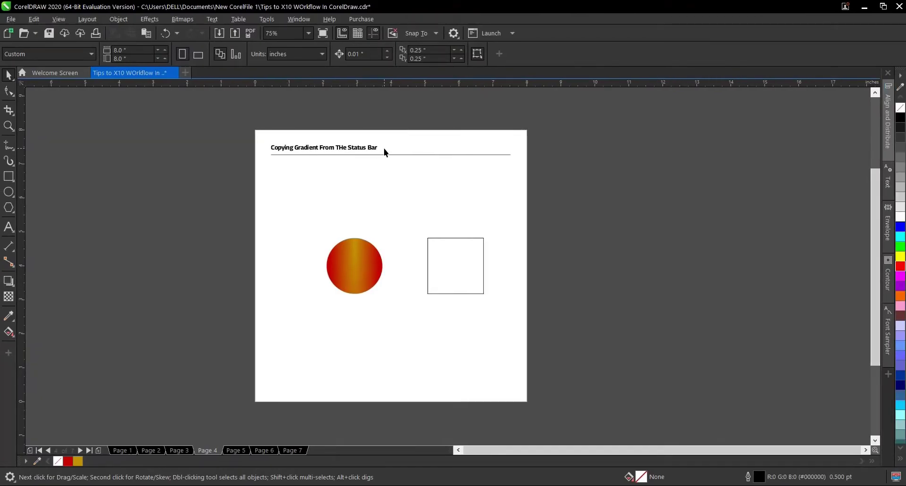
pyautogui.scroll(2, 373, 260)
pyautogui.click(371, 260)
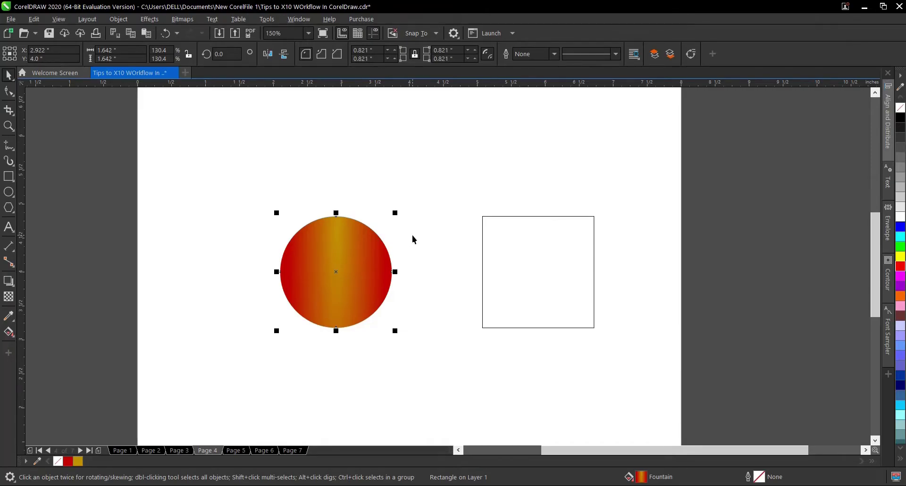
pyautogui.scroll(-2, 412, 235)
pyautogui.scroll(2, 413, 254)
pyautogui.click(532, 242)
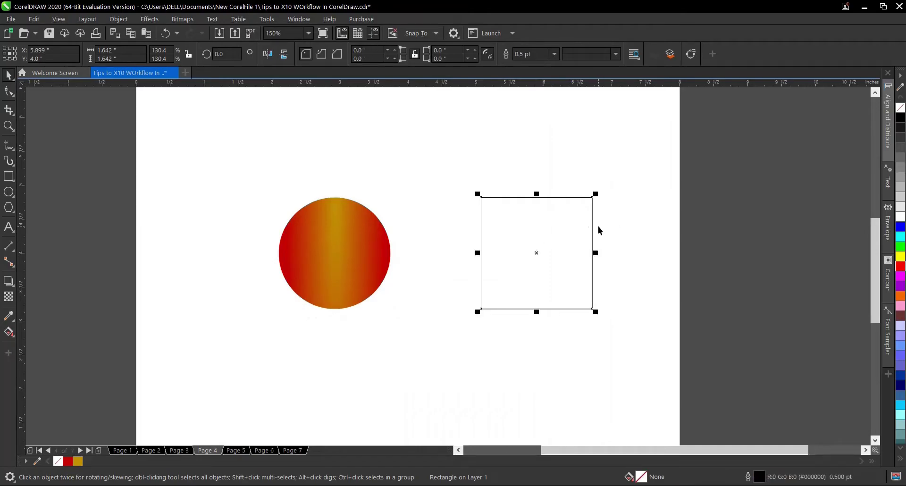
pyautogui.click(12, 335)
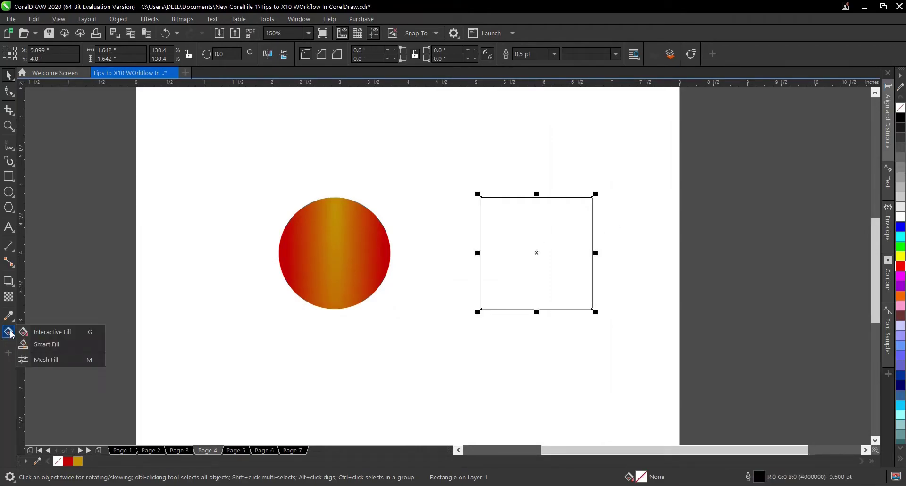
# Copy the circle's fountain fill from its status bar swatch onto the empty square and undo the fill.
pyautogui.click(366, 274)
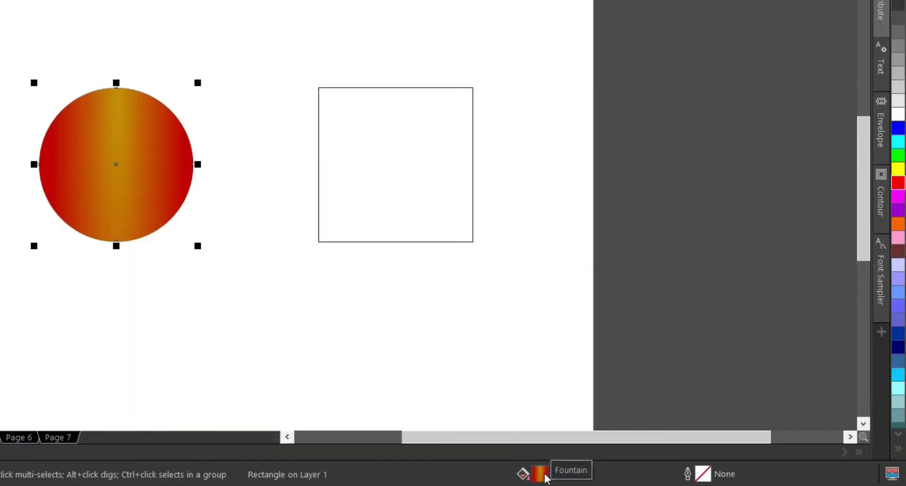
pyautogui.moveTo(546, 478); pyautogui.dragTo(436, 212)
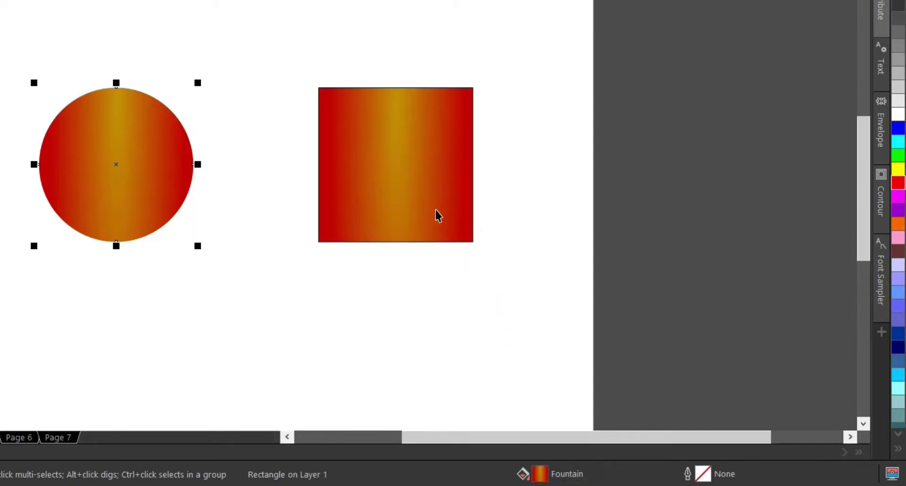
pyautogui.click(437, 214)
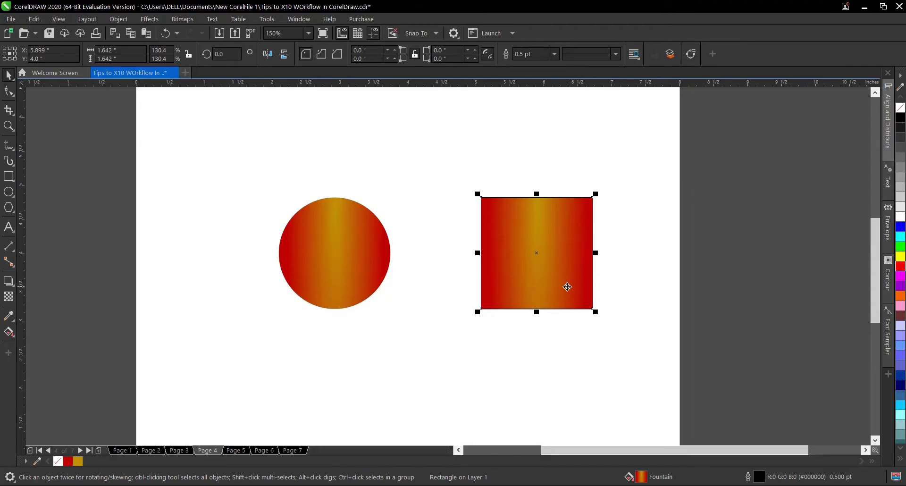
pyautogui.hotkey('ctrl', 'z')
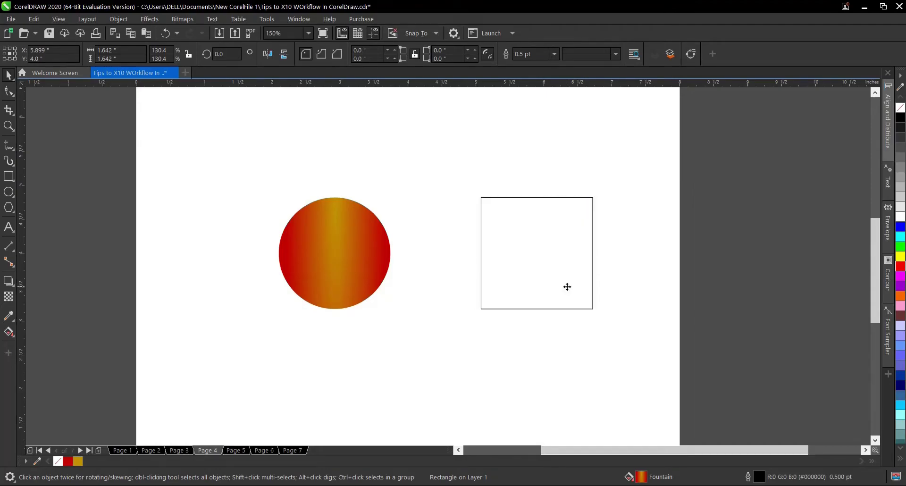
# Copy all properties of the gradient circle onto the empty square.
pyautogui.click(343, 258)
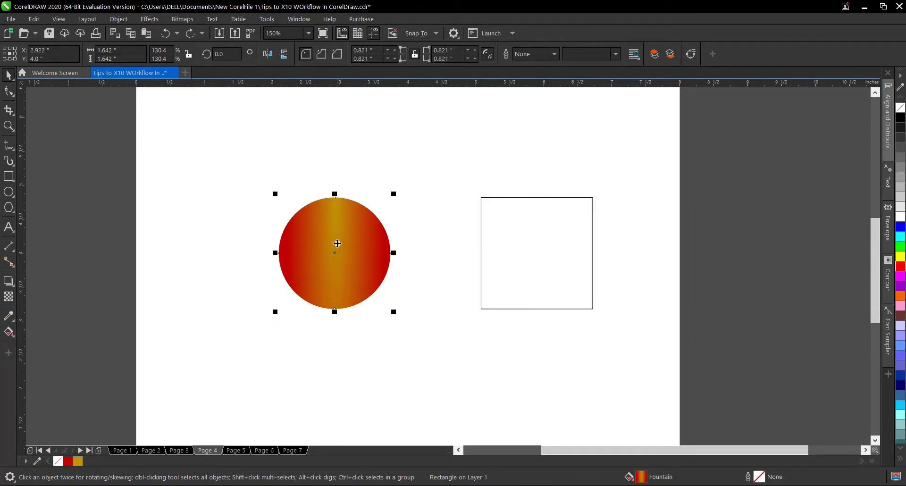
pyautogui.moveTo(335, 230); pyautogui.dragTo(539, 233)
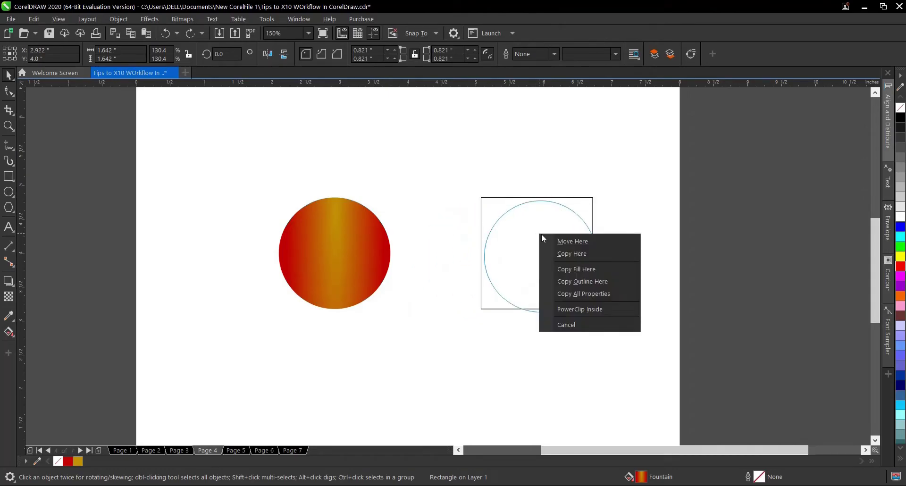
pyautogui.click(590, 295)
pyautogui.scroll(-1, 403, 286)
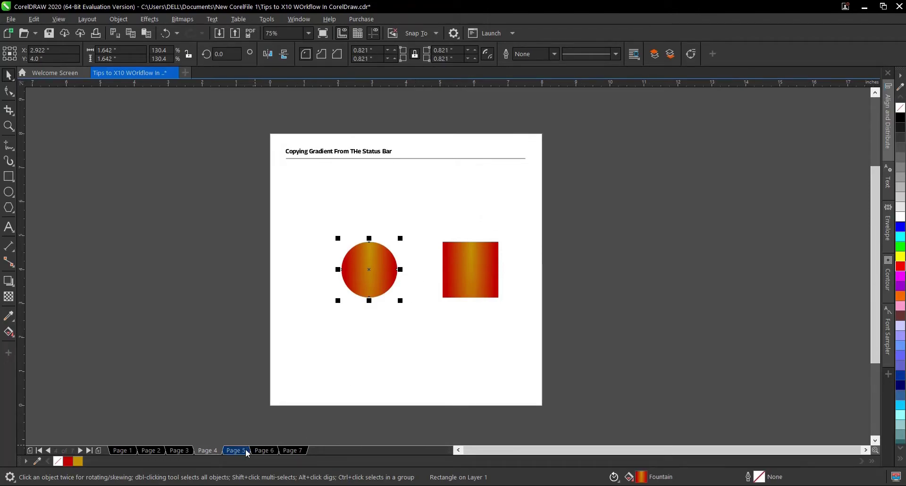
# Open Page 5 and select the photo of the man with headphones.
pyautogui.press('Escape')
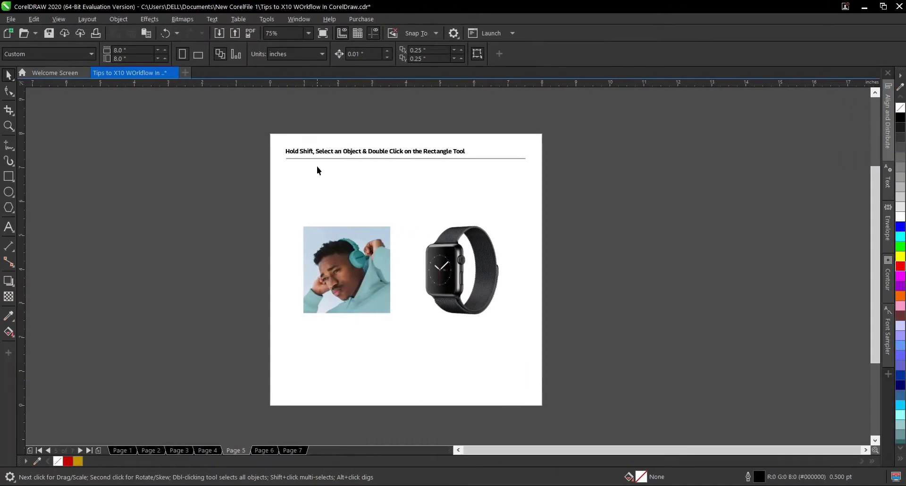
pyautogui.scroll(2, 209, 150)
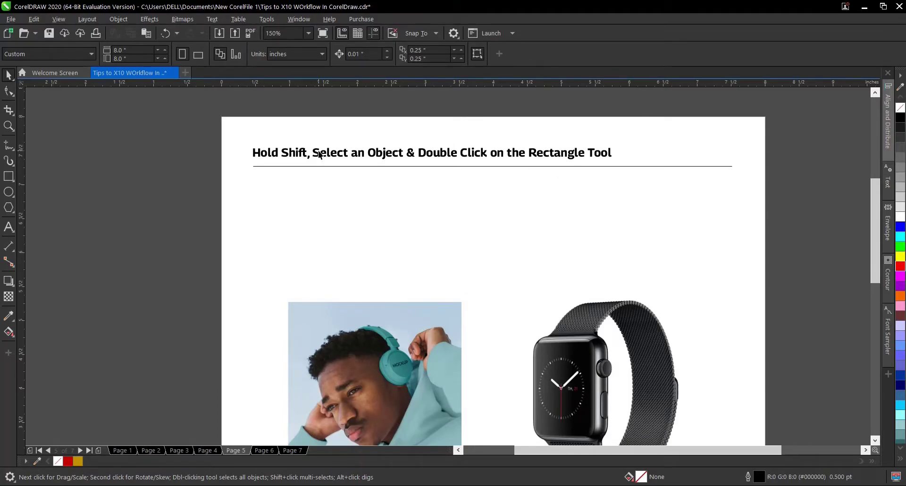
pyautogui.scroll(-2, 407, 283)
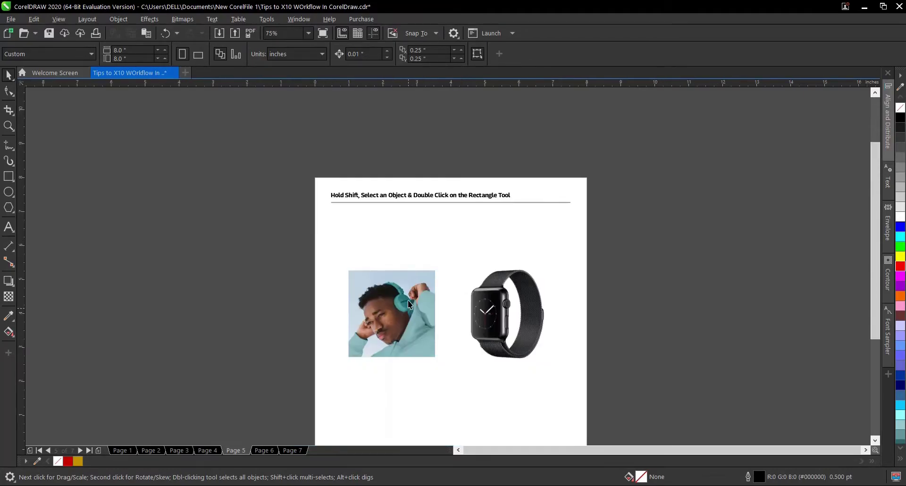
pyautogui.scroll(2, 408, 301)
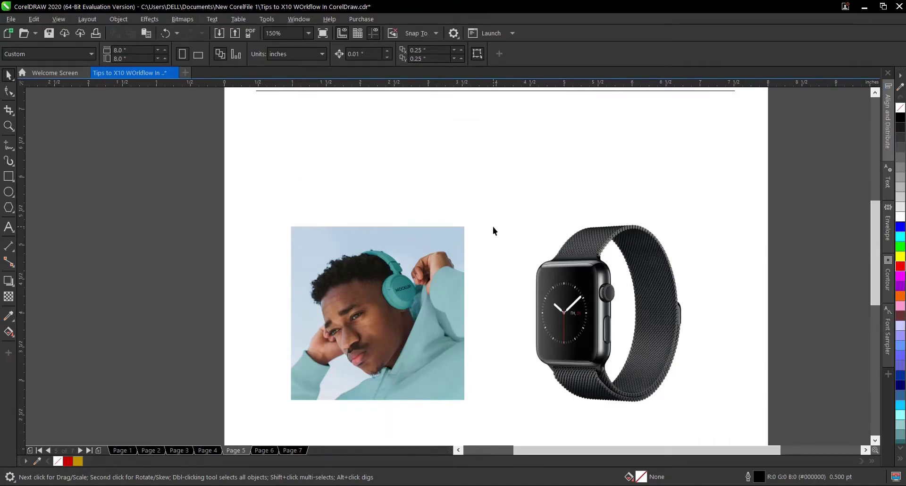
pyautogui.click(459, 233)
pyautogui.scroll(-2, 458, 233)
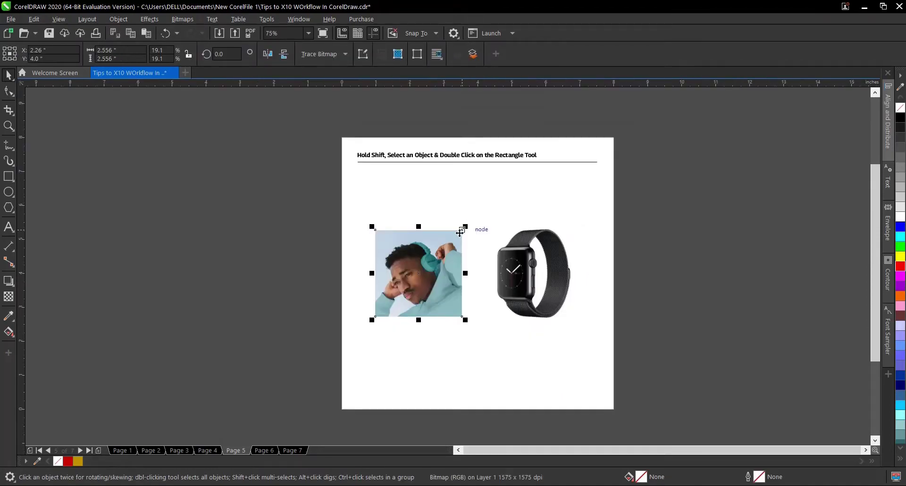
pyautogui.scroll(2, 447, 287)
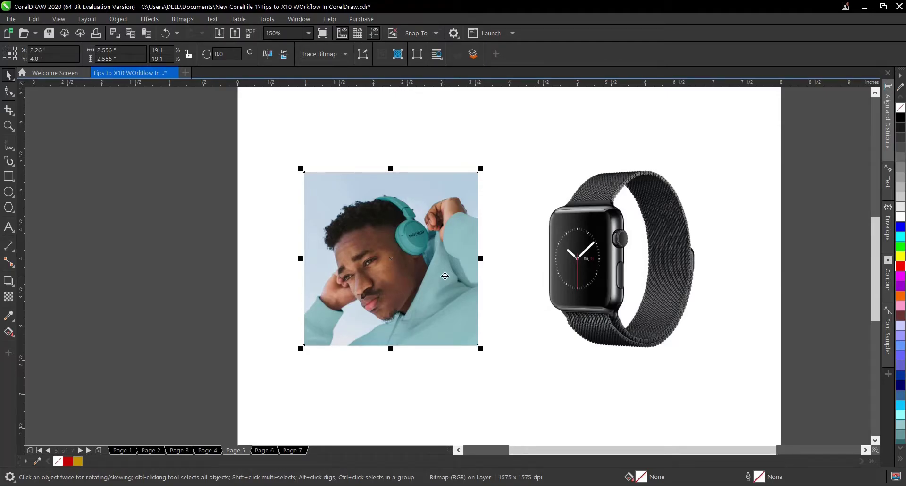
# Draw a rectangle by hand over the photo with the Rectangle tool and delete it.
pyautogui.click(8, 176)
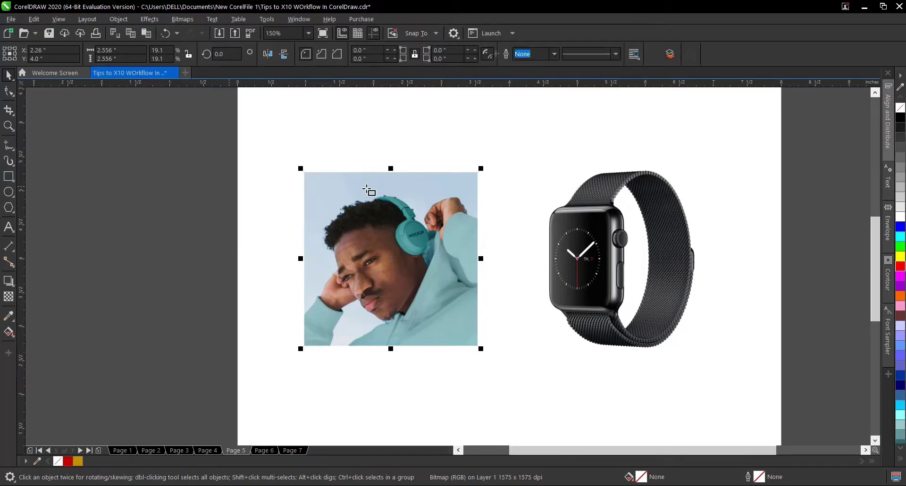
pyautogui.moveTo(304, 172)
pyautogui.mouseDown()
pyautogui.moveTo(358, 238)
pyautogui.moveTo(441, 310)
pyautogui.moveTo(478, 304)
pyautogui.mouseUp()
pyautogui.press('Delete')
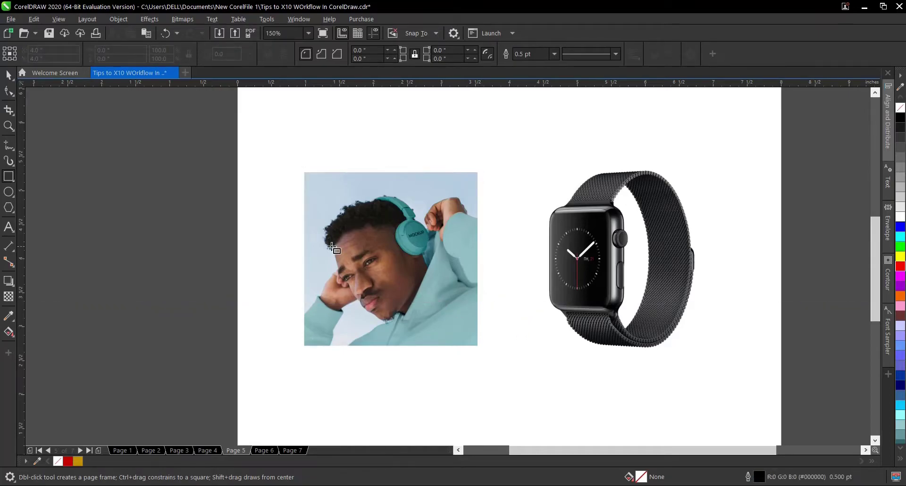
# Select the photo and automatically create a rectangle matching its bounds with the Rectangle tool.
pyautogui.press('space')
pyautogui.click(396, 255)
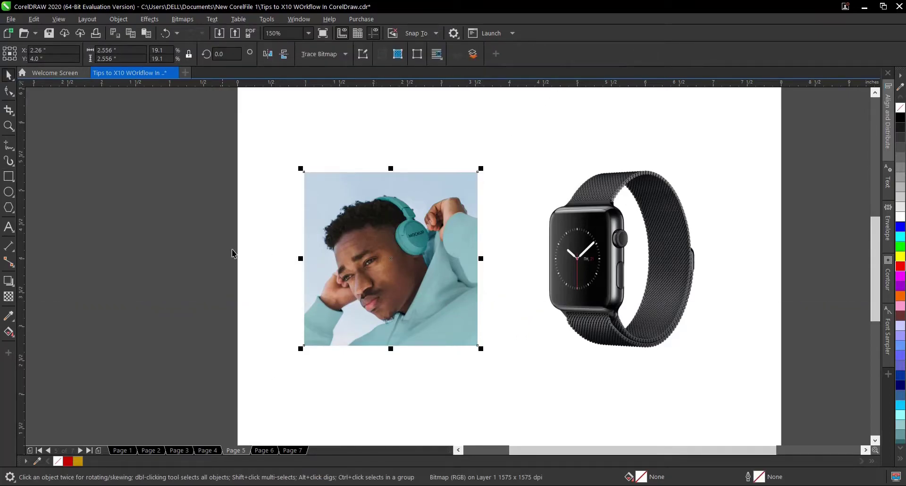
pyautogui.hotkey('ctrl', 'z')
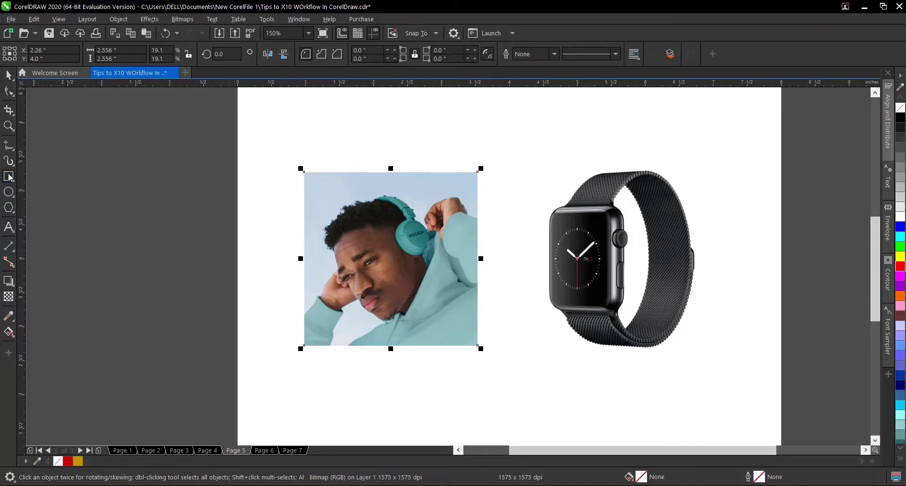
pyautogui.scroll(-2, 366, 258)
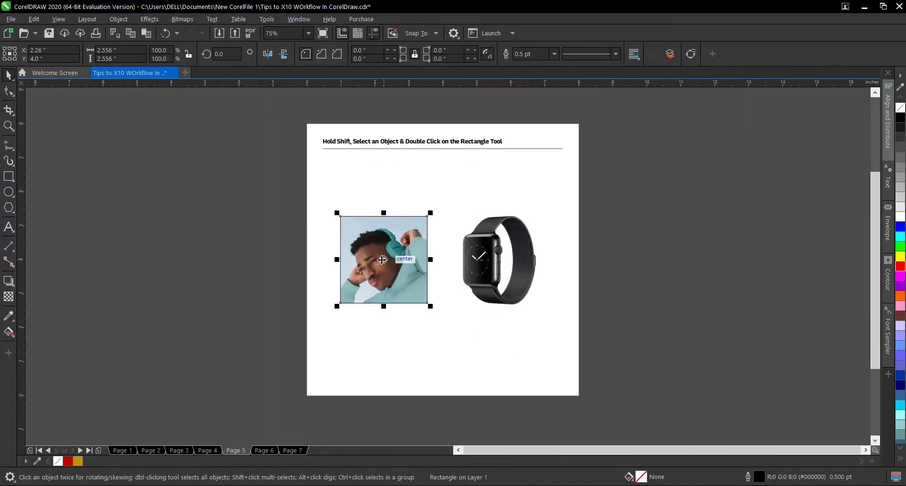
# Undo a trial move of the rectangle off the photo and remove the rectangle.
pyautogui.moveTo(385, 258); pyautogui.dragTo(505, 373)
pyautogui.hotkey('ctrl', 'z')
pyautogui.scroll(2, 411, 267)
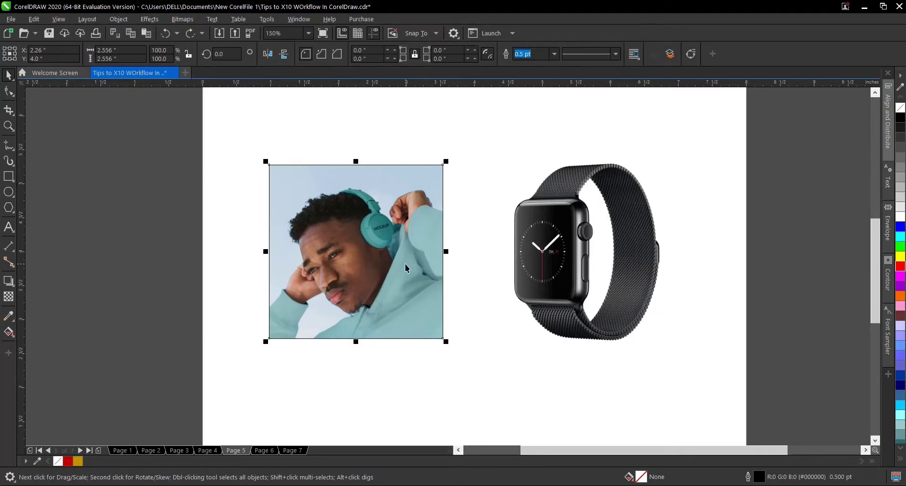
pyautogui.press('Return')
pyautogui.press('Escape')
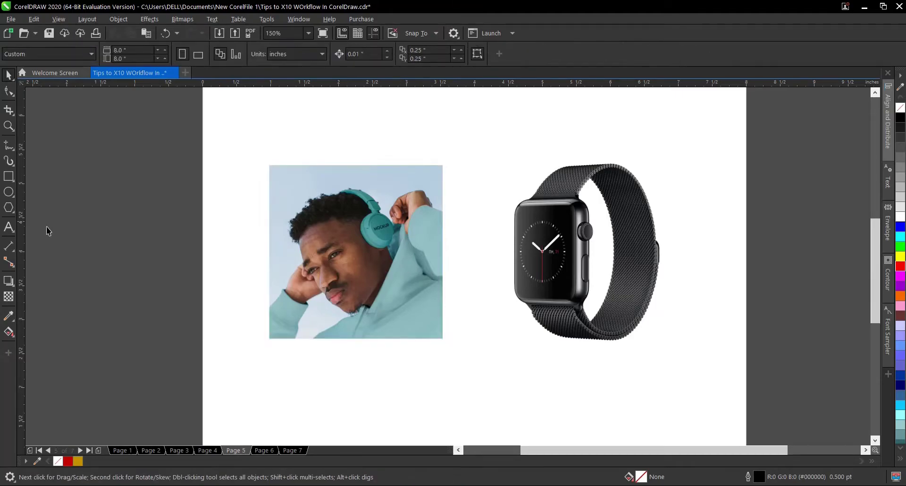
# Select the watch image and automatically create a rectangle matching its bounds.
pyautogui.click(580, 227)
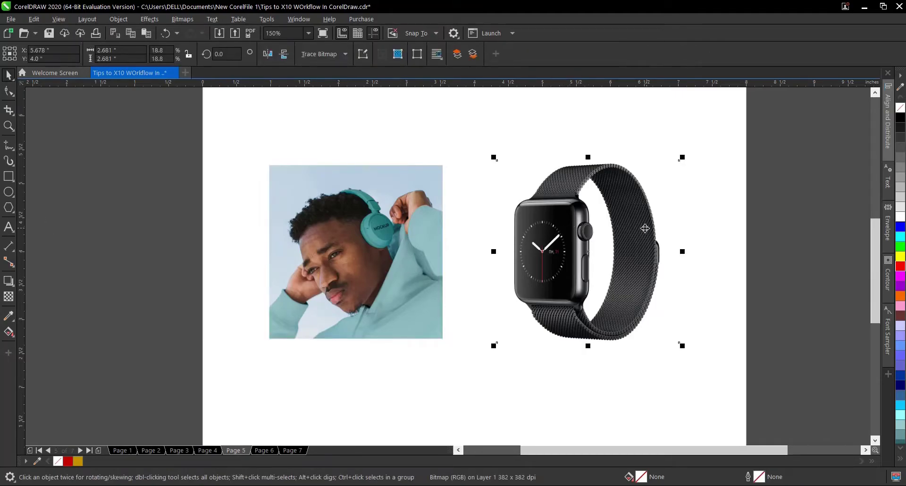
pyautogui.doubleClick(9, 179)
pyautogui.scroll(-2, 580, 364)
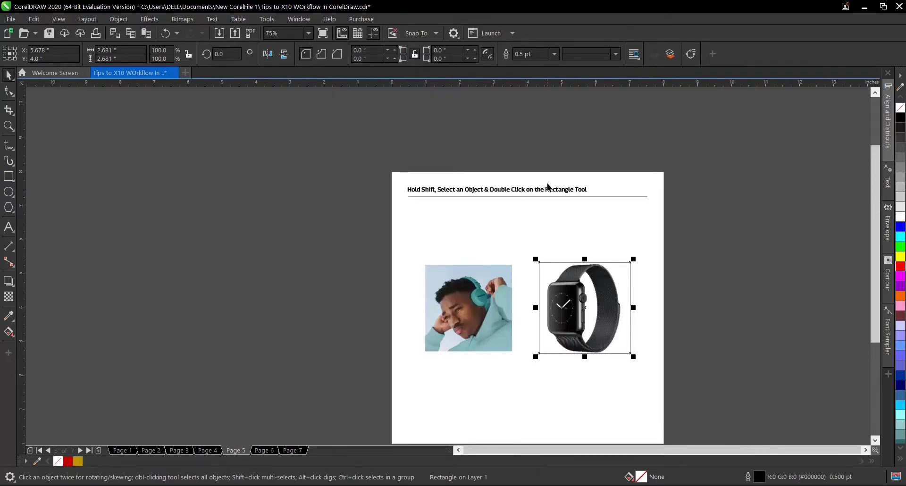
# Create a rectangle matching the bounds of the Page 5 title text and move it below the underline, to Y about 6.79 inches.
pyautogui.scroll(2, 547, 185)
pyautogui.click(551, 202)
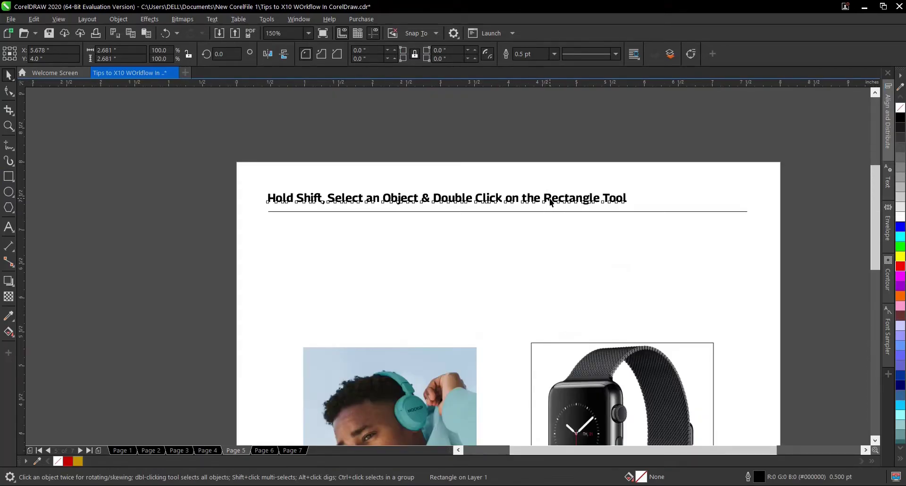
pyautogui.click(551, 202)
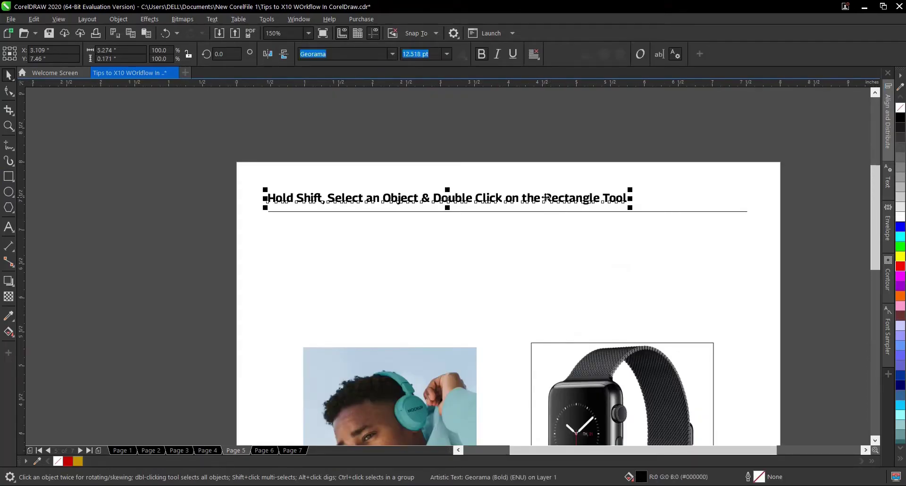
pyautogui.keyDown('shift'); pyautogui.doubleClick(8, 176); pyautogui.keyUp('shift')
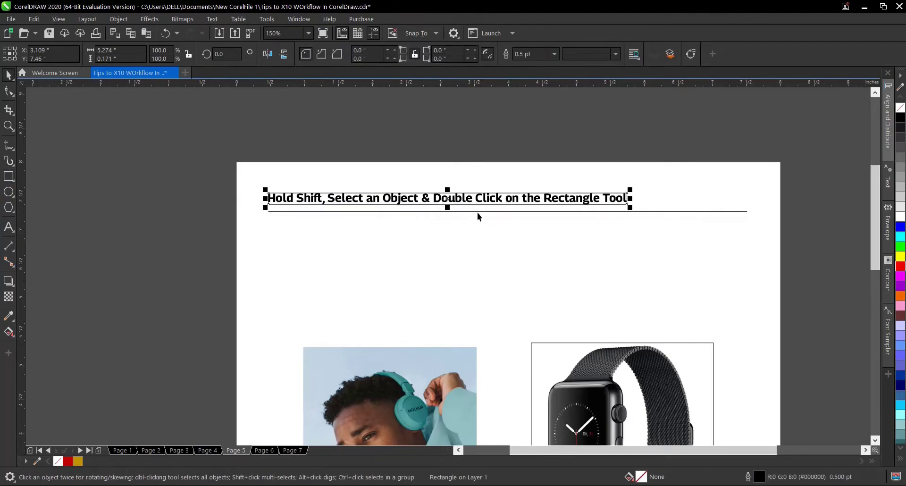
pyautogui.moveTo(447, 198); pyautogui.dragTo(449, 243)
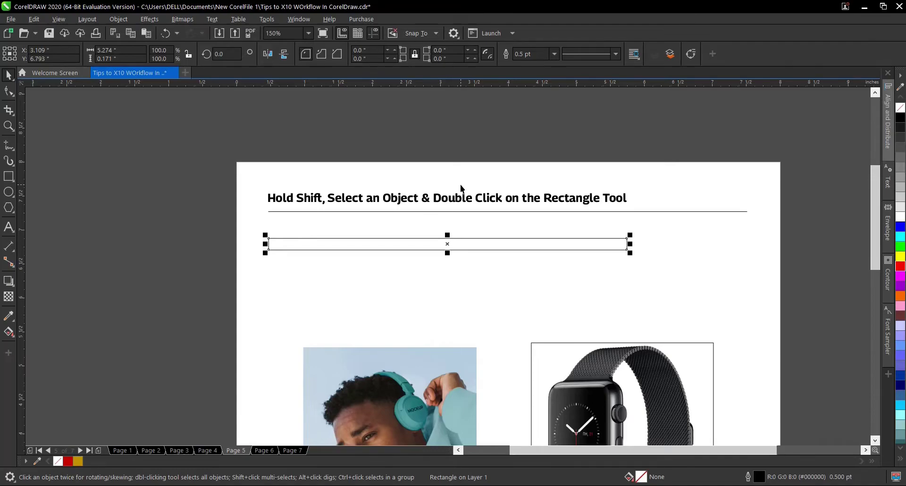
# Open Page 6 and select the word TEXTS near the page's upper right corner.
pyautogui.scroll(-2, 460, 185)
pyautogui.click(264, 450)
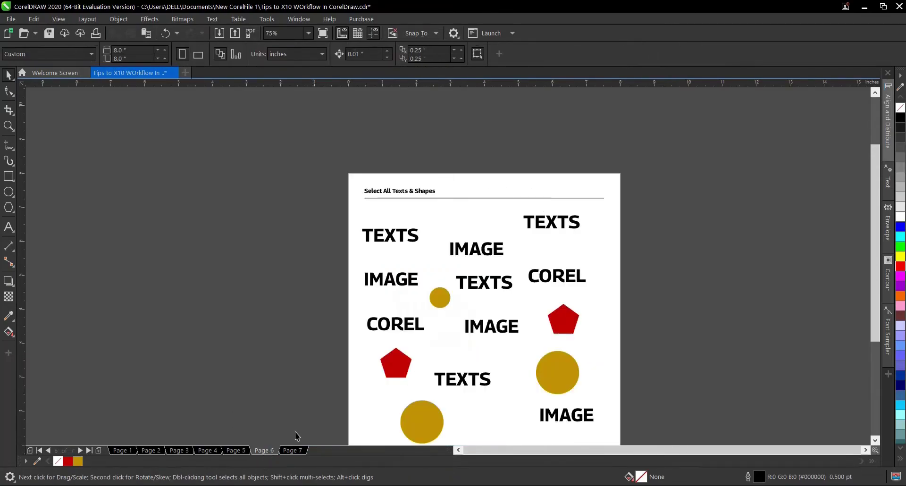
pyautogui.scroll(-2, 448, 258)
pyautogui.scroll(2, 480, 290)
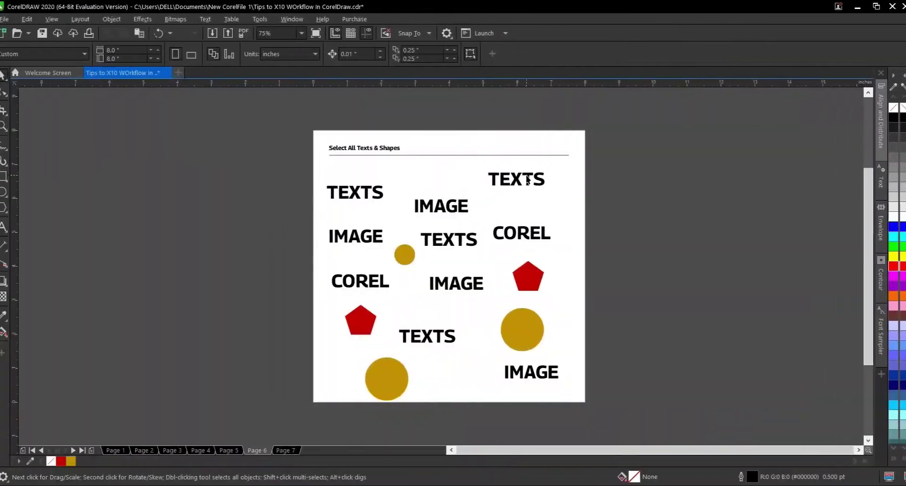
pyautogui.click(523, 180)
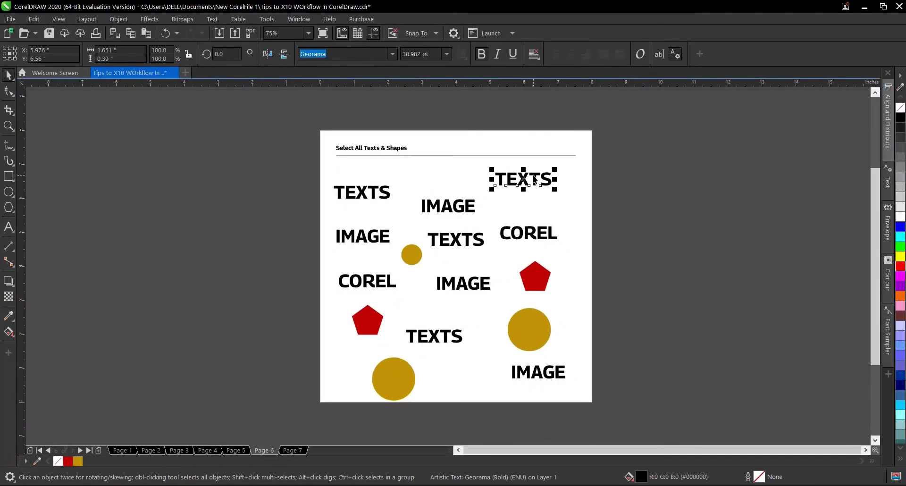
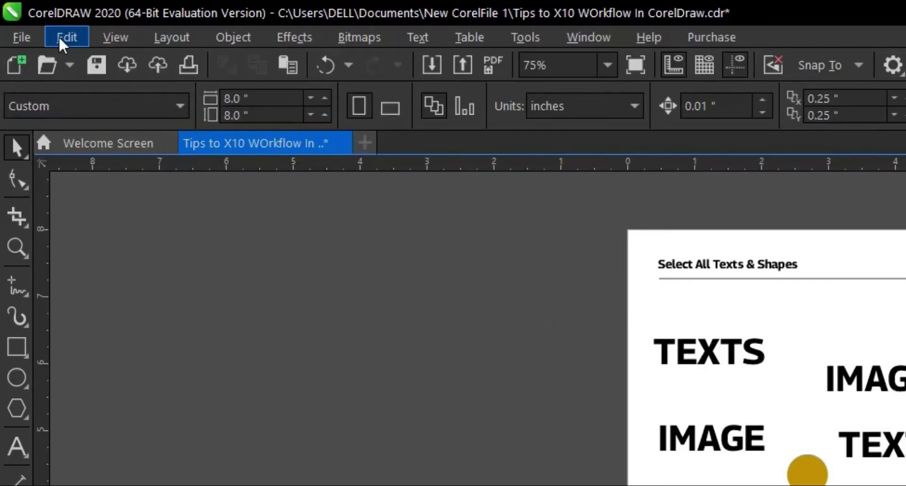
# Select all text objects on Page 6 at once, leaving the circles and pentagons unselected.
pyautogui.click(63, 38)
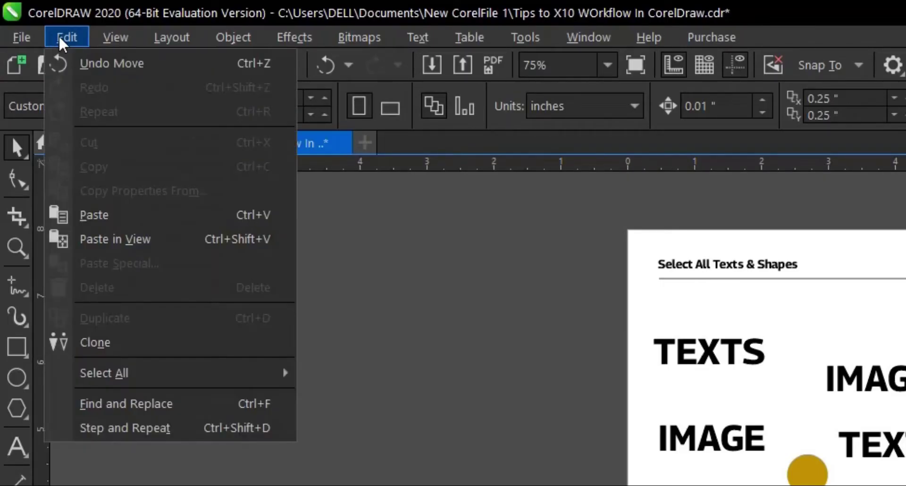
pyautogui.moveTo(175, 372)
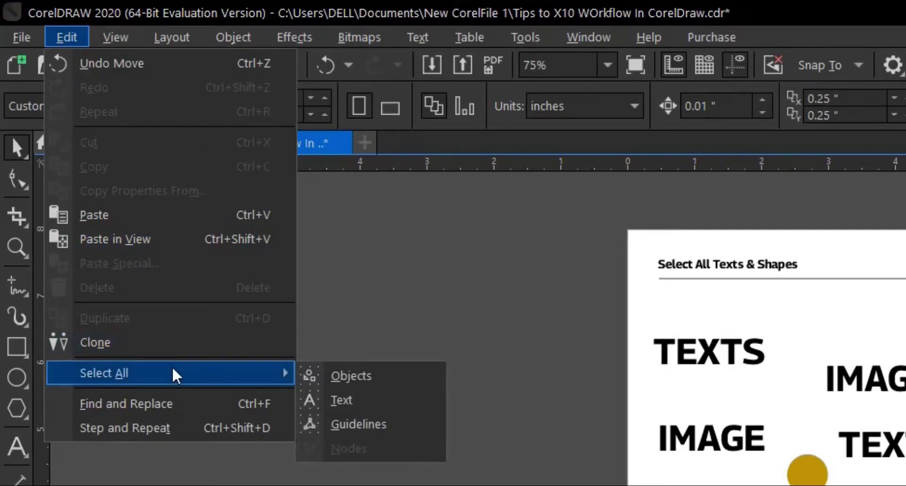
pyautogui.click(349, 401)
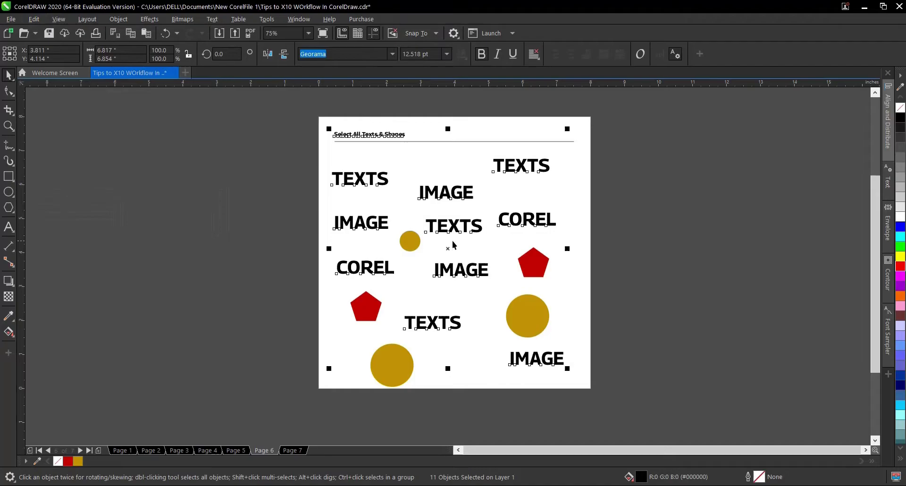
# Try moving the selected texts off the page, then filling them with red #C00000, undoing each change and clearing the selection.
pyautogui.moveTo(448, 250); pyautogui.dragTo(179, 304)
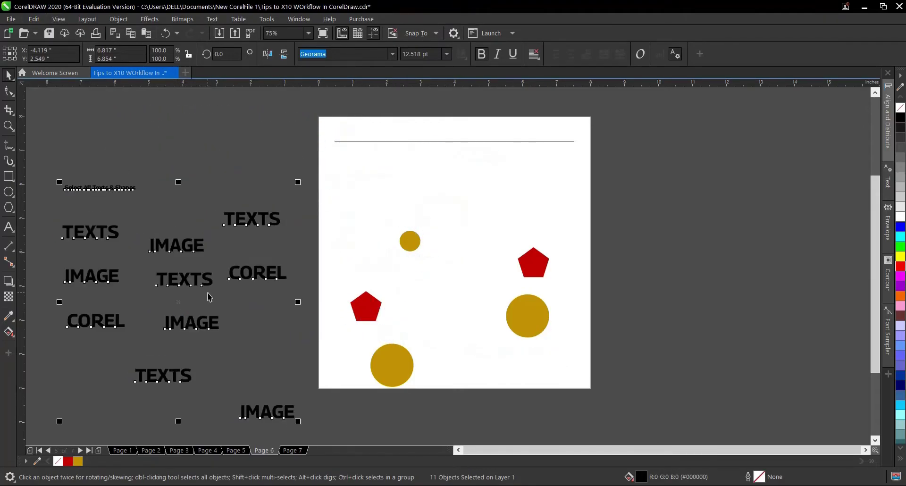
pyautogui.hotkey('ctrl', 'z')
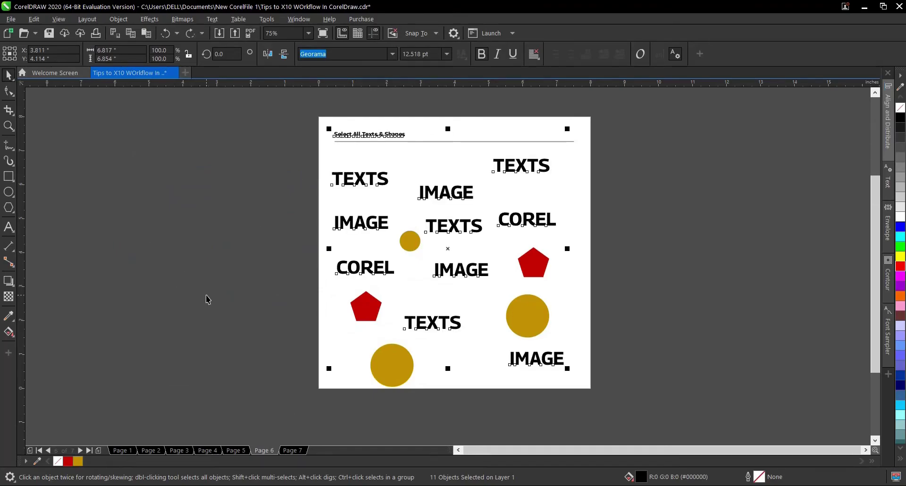
pyautogui.click(69, 462)
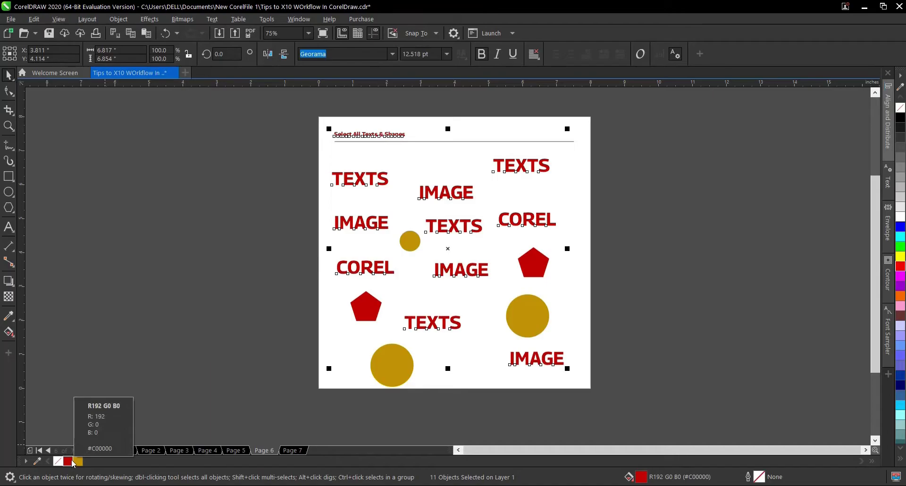
pyautogui.hotkey('ctrl', 'z')
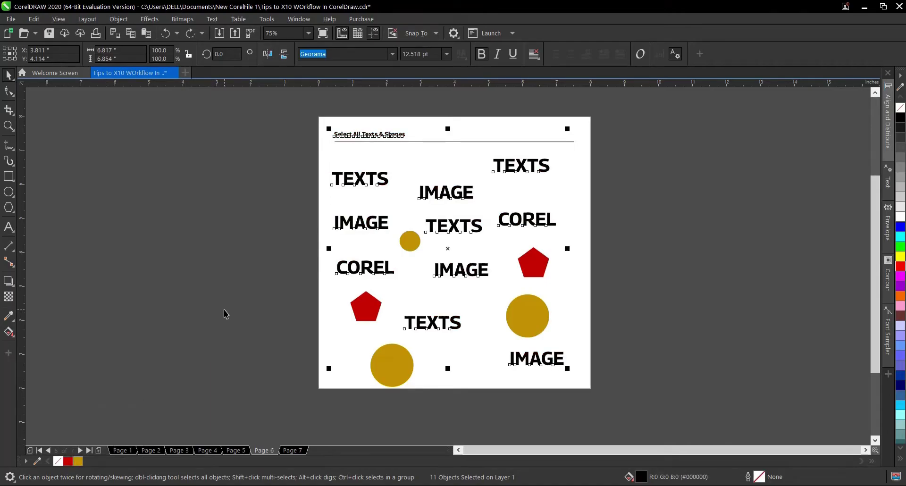
pyautogui.click(249, 259)
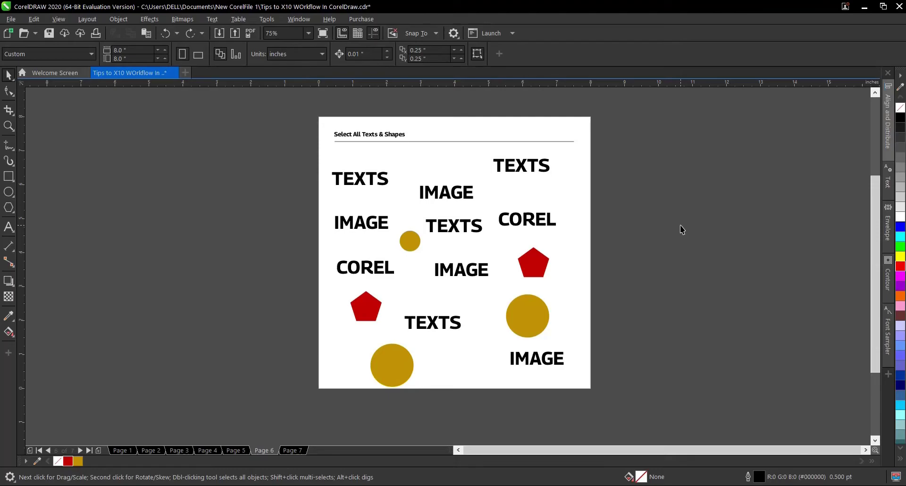
# Select all objects on Page 6, try moving them together, undo the move and clear the selection.
pyautogui.click(40, 19)
pyautogui.moveTo(61, 187)
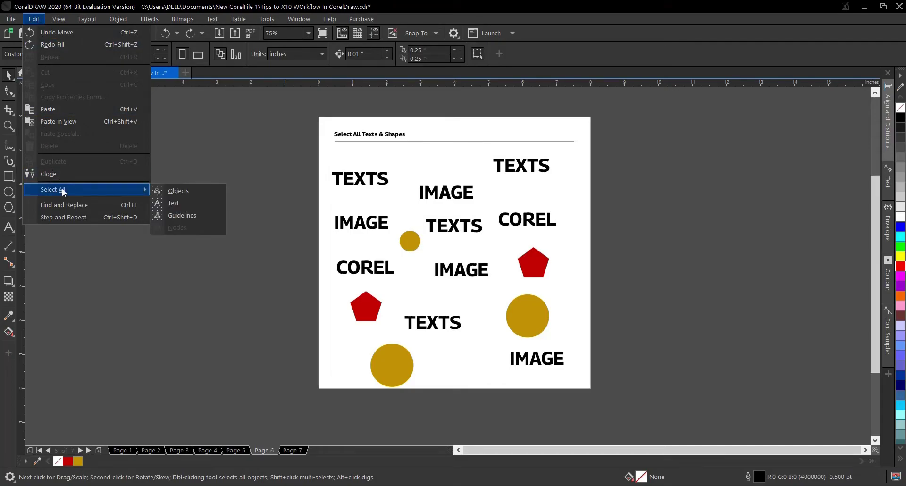
pyautogui.click(191, 194)
pyautogui.scroll(-1, 437, 250)
pyautogui.moveTo(447, 261); pyautogui.dragTo(410, 277)
pyautogui.hotkey('ctrl', 'z')
pyautogui.scroll(1, 434, 264)
pyautogui.click(141, 132)
pyautogui.click(34, 19)
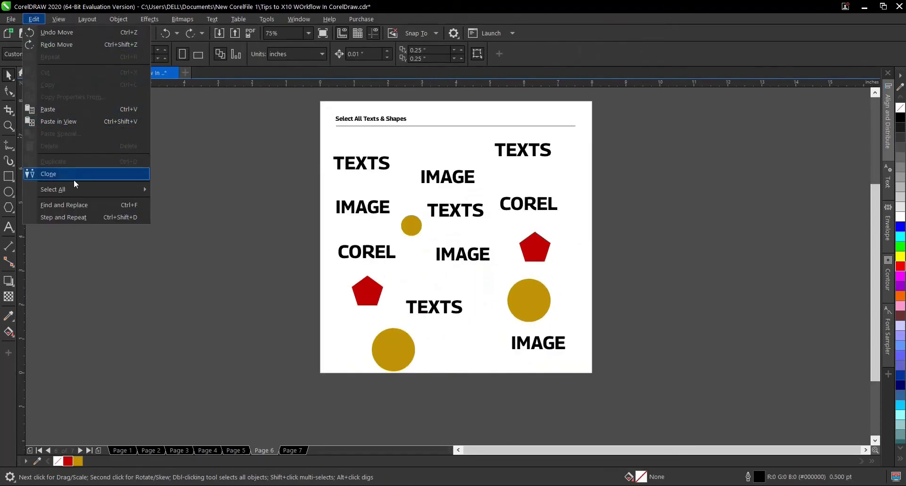
pyautogui.moveTo(76, 184)
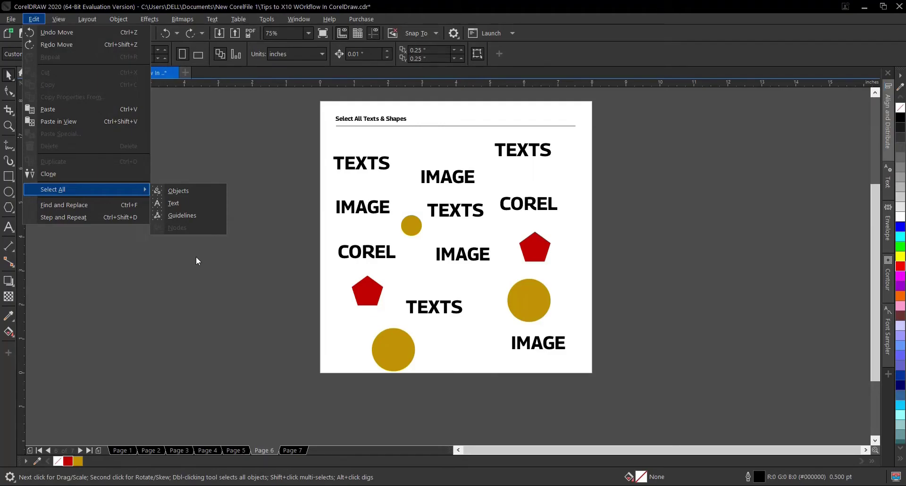
pyautogui.click(219, 265)
# Open Page 7 and select the circle with the red and navy gradient.
pyautogui.click(300, 449)
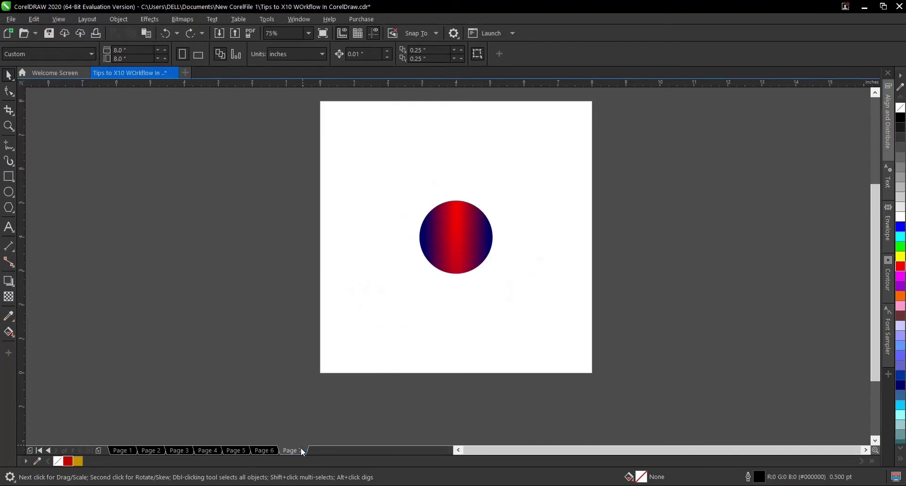
pyautogui.scroll(-1, 452, 374)
pyautogui.scroll(1, 457, 352)
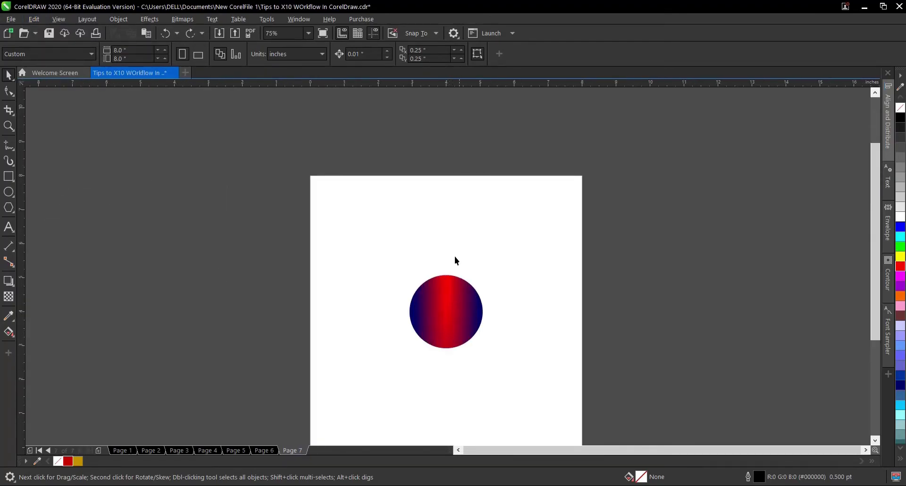
pyautogui.scroll(-1, 460, 243)
pyautogui.scroll(1, 463, 302)
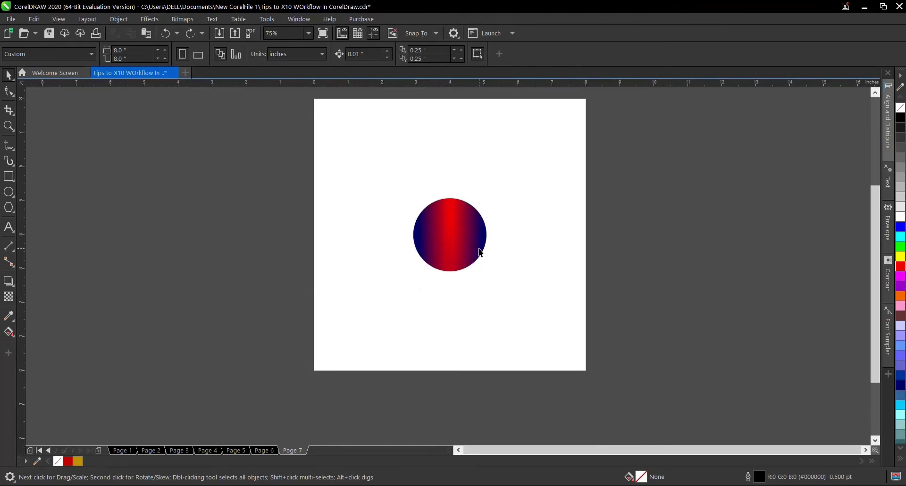
pyautogui.click(455, 230)
pyautogui.scroll(1, 455, 231)
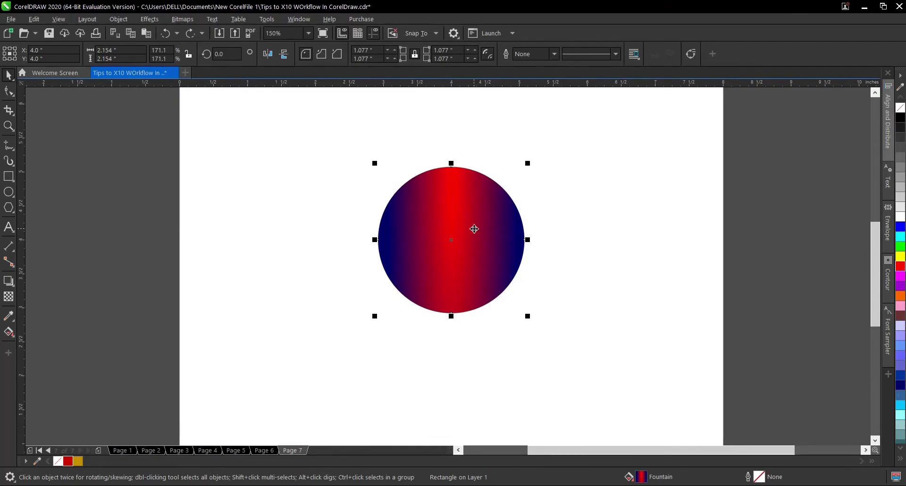
pyautogui.click(561, 216)
pyautogui.click(457, 239)
pyautogui.click(147, 381)
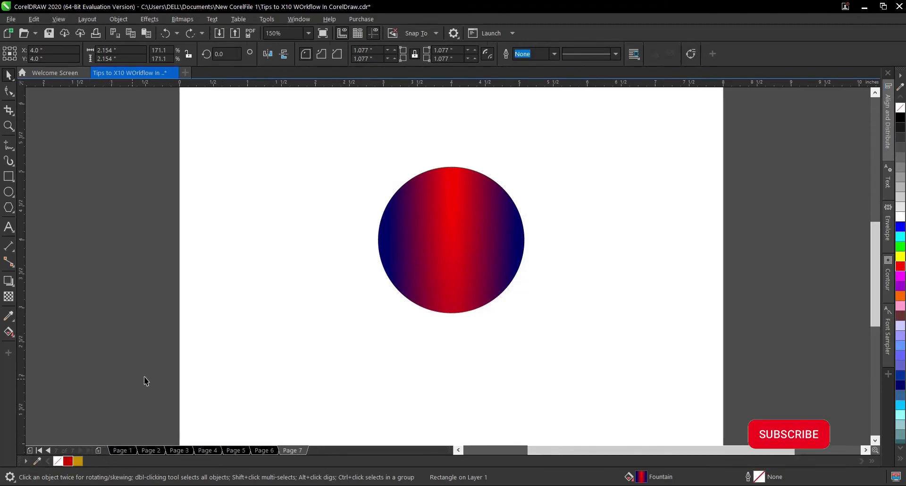
pyautogui.click(447, 264)
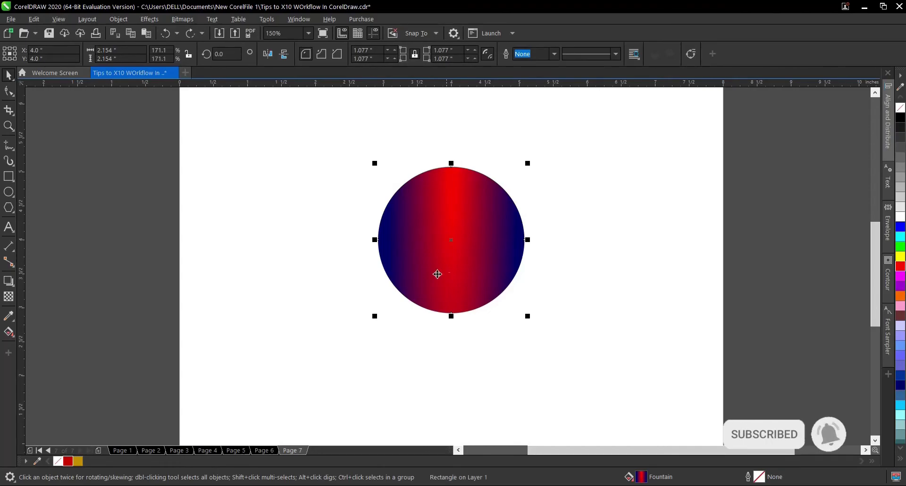
# Examine the circle's fountain fill nodes with the Interactive Fill tool, and clear the selection.
pyautogui.click(9, 332)
pyautogui.scroll(-2, 425, 238)
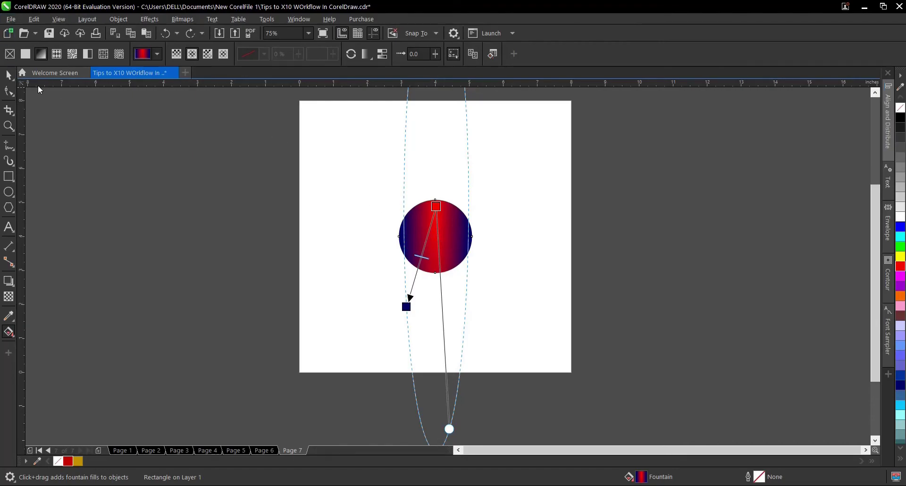
pyautogui.click(8, 75)
pyautogui.press('Escape')
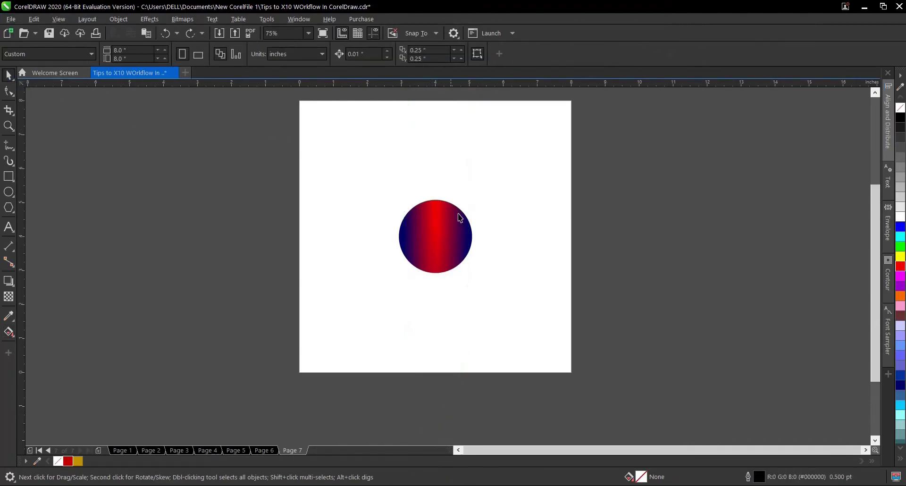
# Add the gradient circle's navy and red colors to the document palette by dropping the circle onto it.
pyautogui.click(441, 236)
pyautogui.scroll(4, 440, 237)
pyautogui.scroll(-2, 524, 219)
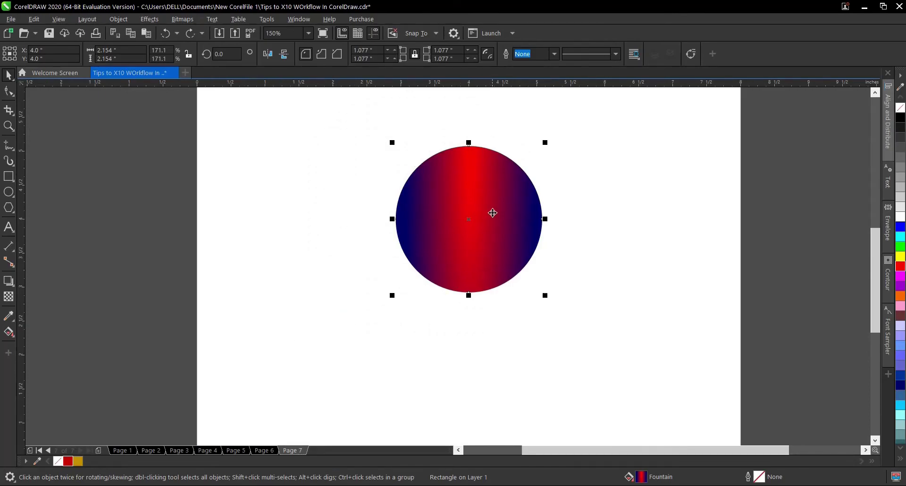
pyautogui.moveTo(482, 211); pyautogui.dragTo(109, 460)
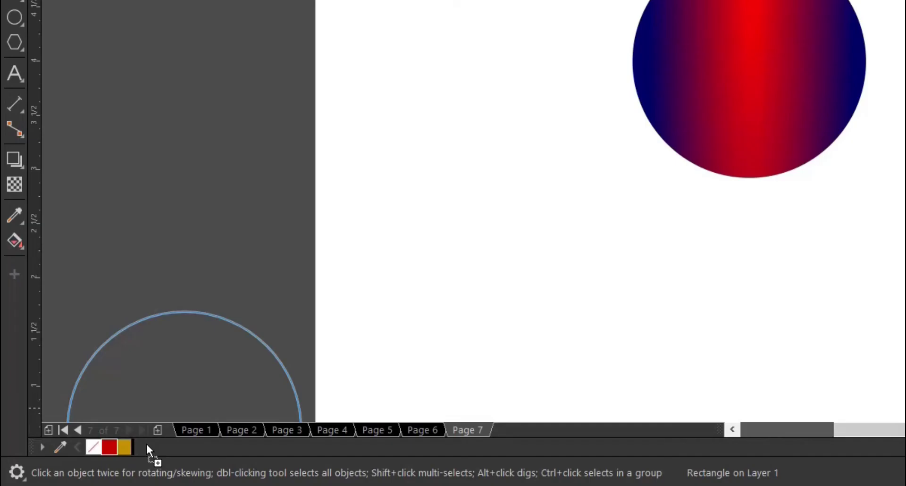
pyautogui.moveTo(145, 441); pyautogui.dragTo(146, 441)
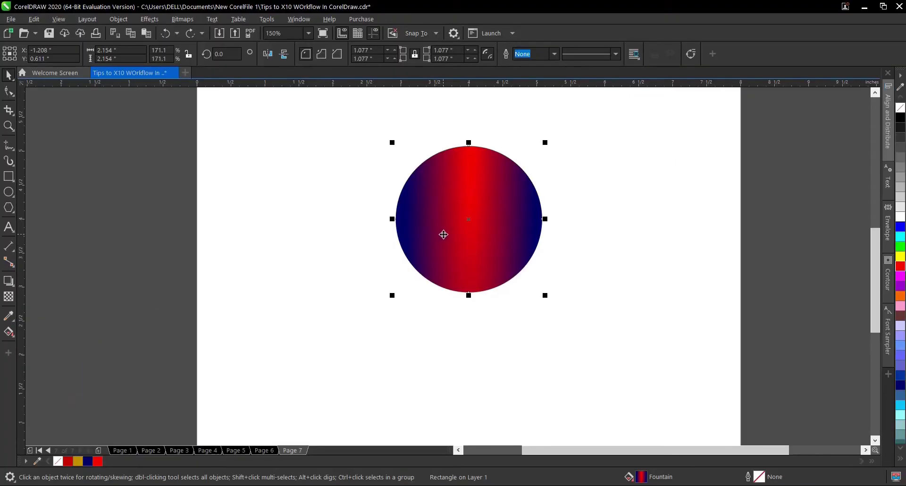
# Try dropping the gradient circle onto the document palette again, and reselect the circle on the page.
pyautogui.scroll(-2, 488, 226)
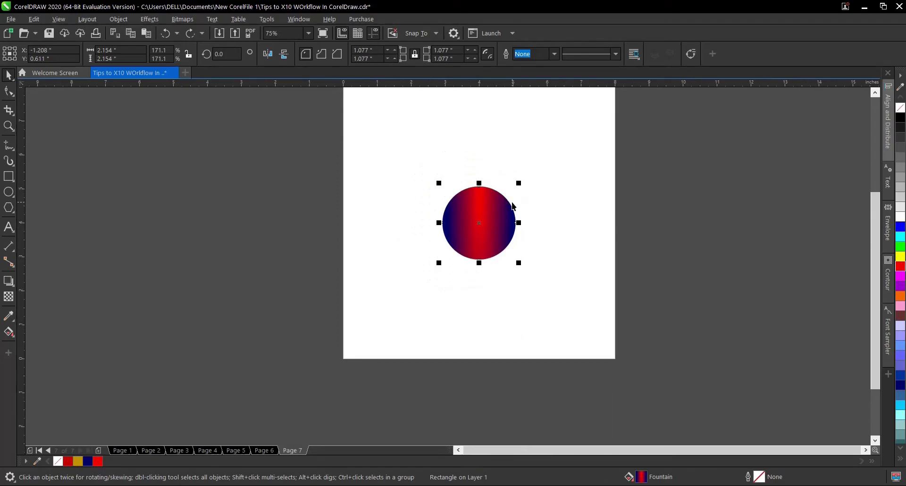
pyautogui.moveTo(480, 225); pyautogui.dragTo(109, 471)
pyautogui.scroll(-2, 470, 285)
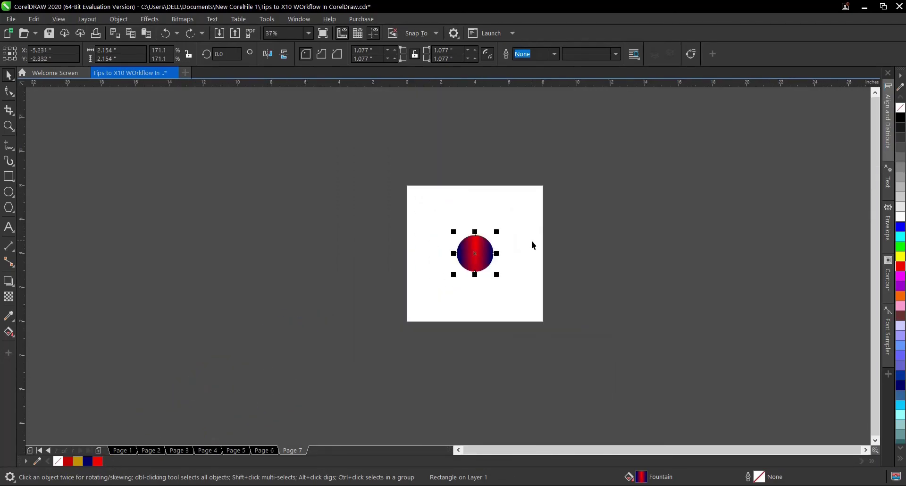
pyautogui.scroll(2, 531, 241)
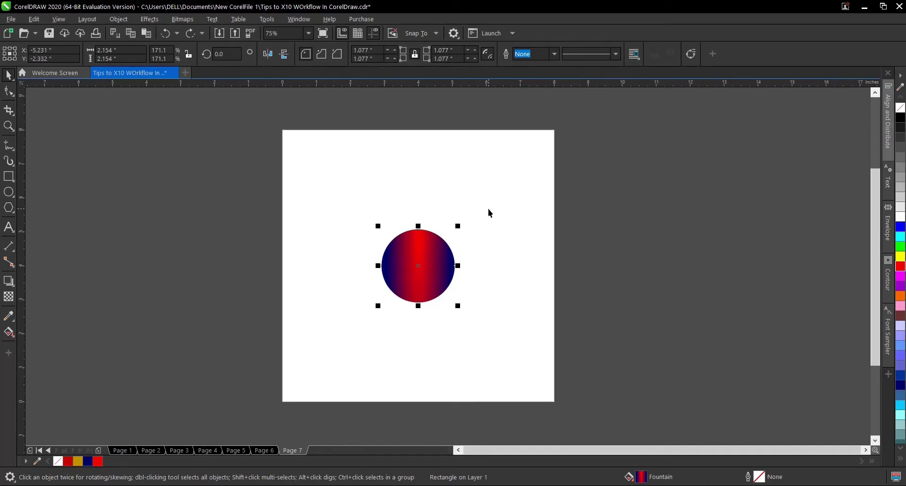
pyautogui.moveTo(362, 210); pyautogui.dragTo(522, 340)
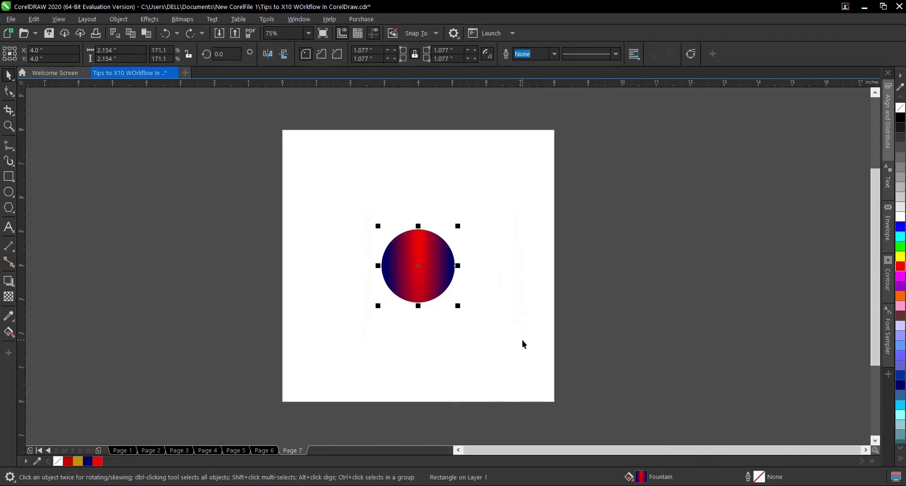